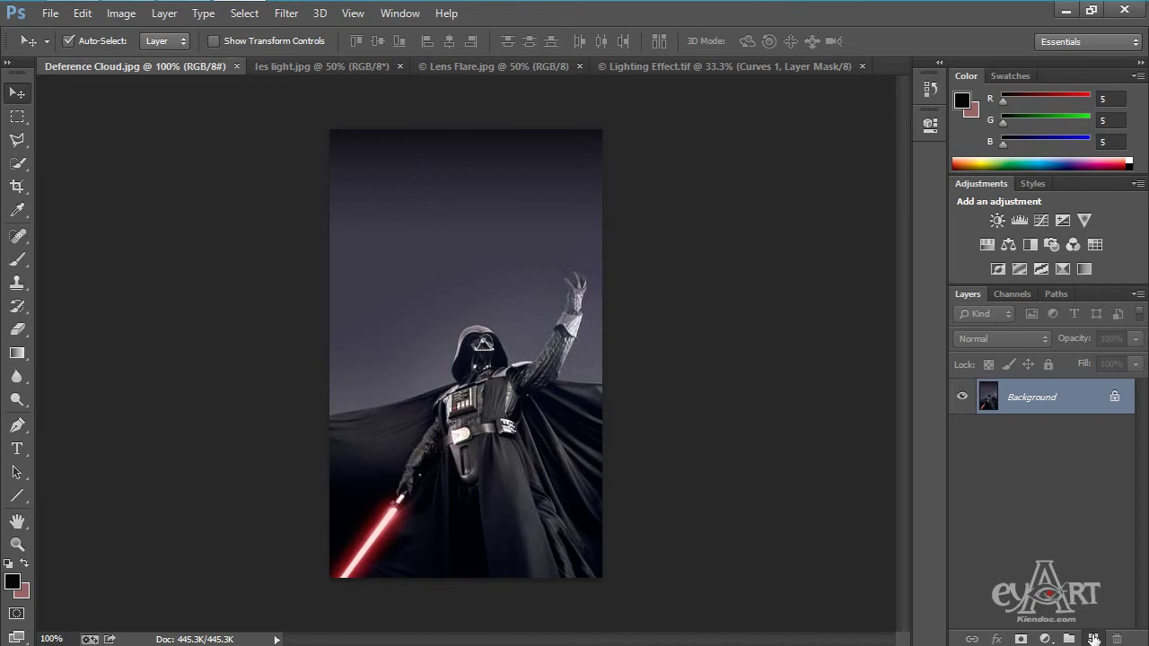
# Restore the default black and white colours and fill the new layer with a horizontal black-to-white linear gradient.
pyautogui.click(8, 563)
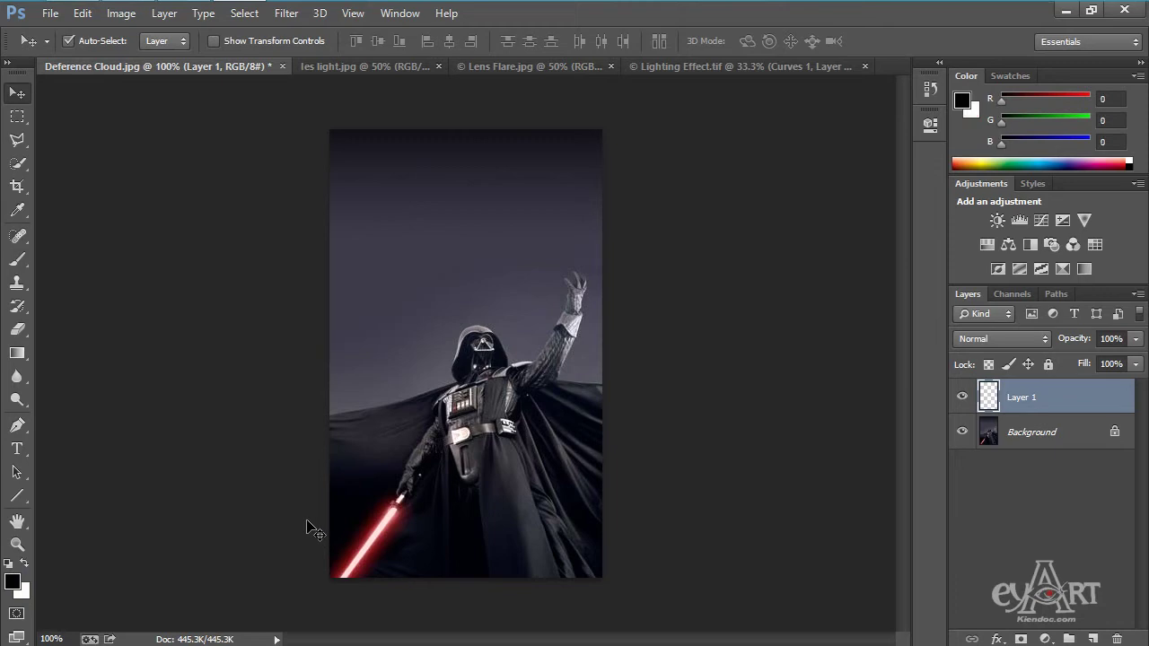
pyautogui.click(17, 356)
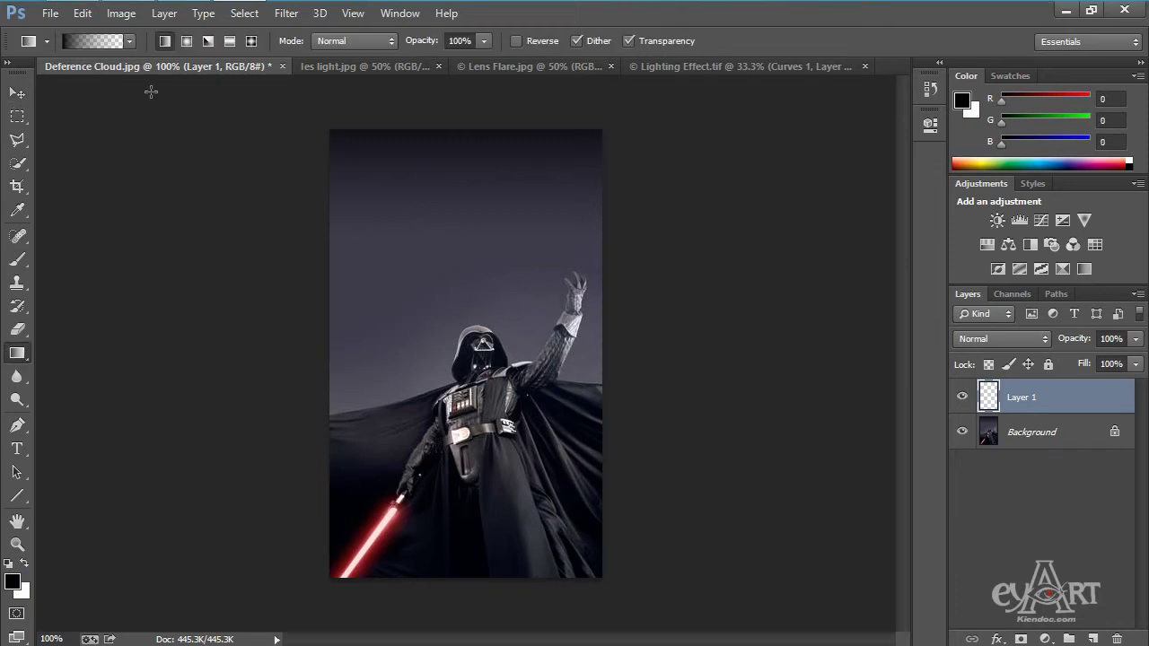
pyautogui.click(129, 41)
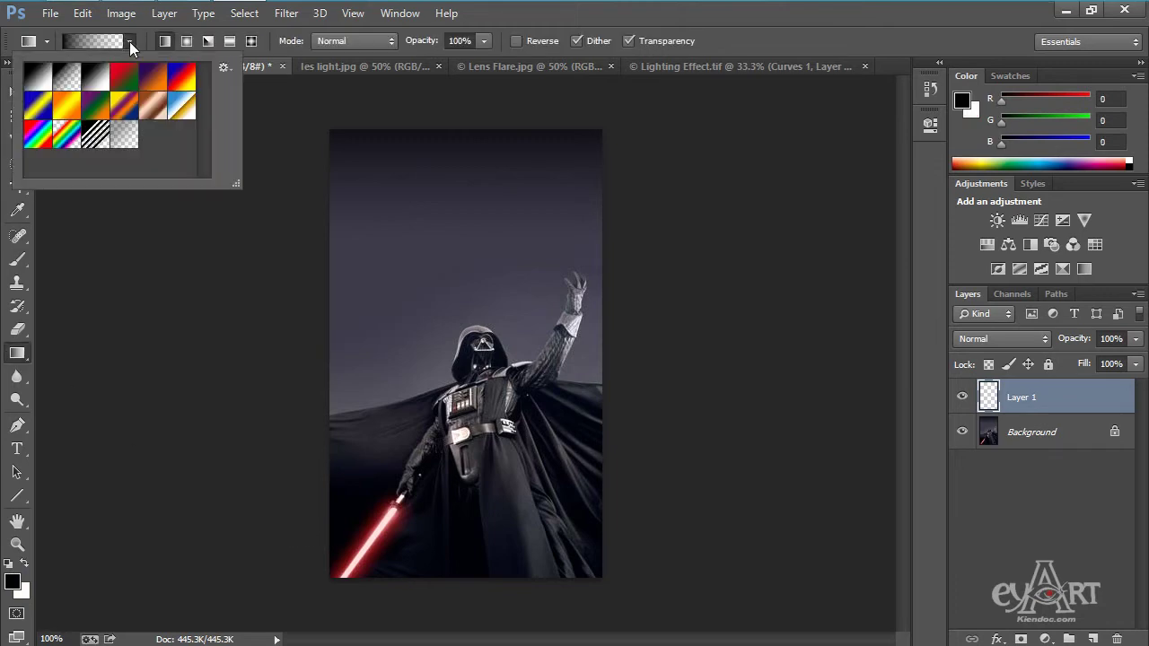
pyautogui.click(38, 82)
pyautogui.press('Return')
pyautogui.moveTo(572, 362); pyautogui.dragTo(825, 366)
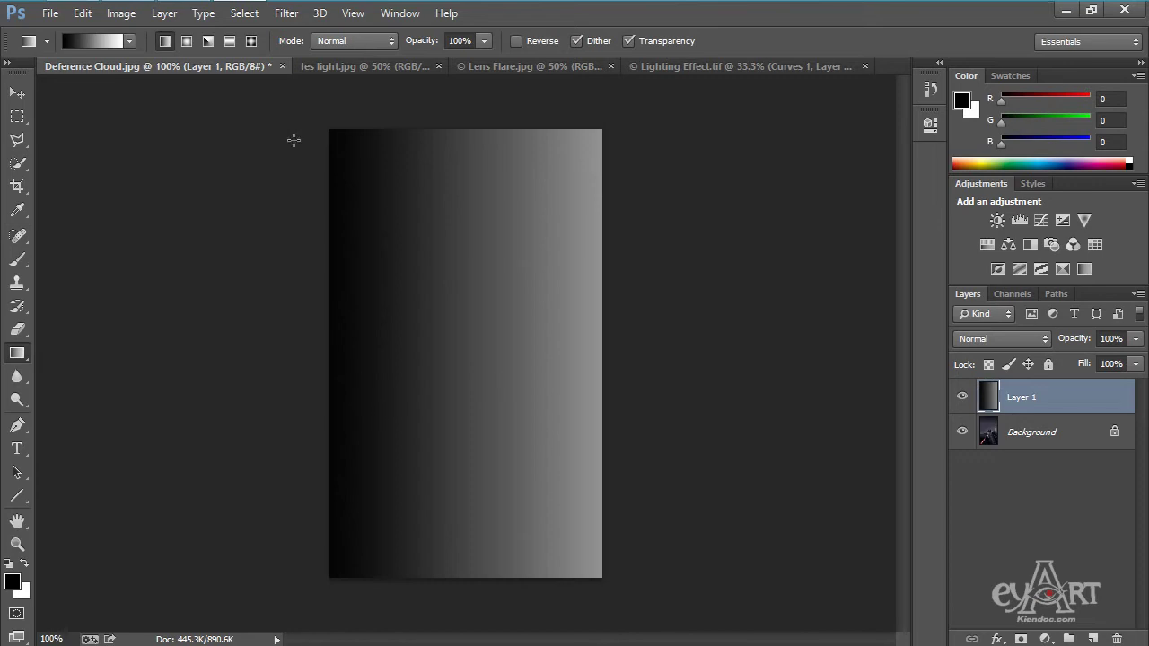
# Render Difference Clouds over the gradient layer and invert the result.
pyautogui.click(286, 13)
pyautogui.moveTo(294, 269)
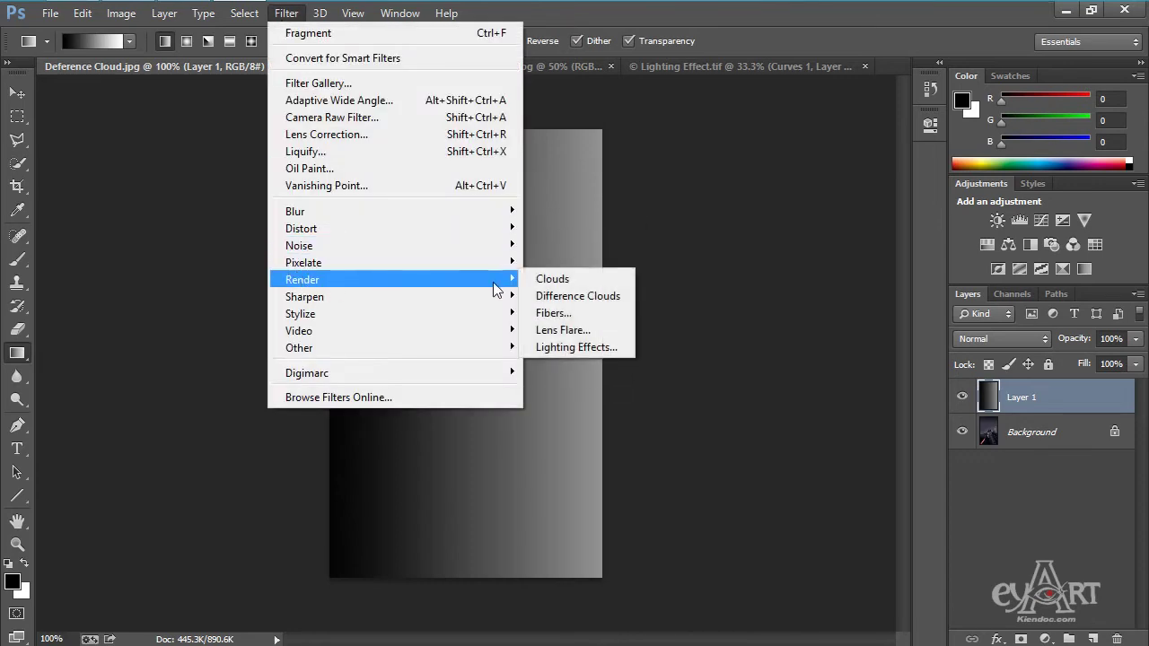
pyautogui.click(575, 294)
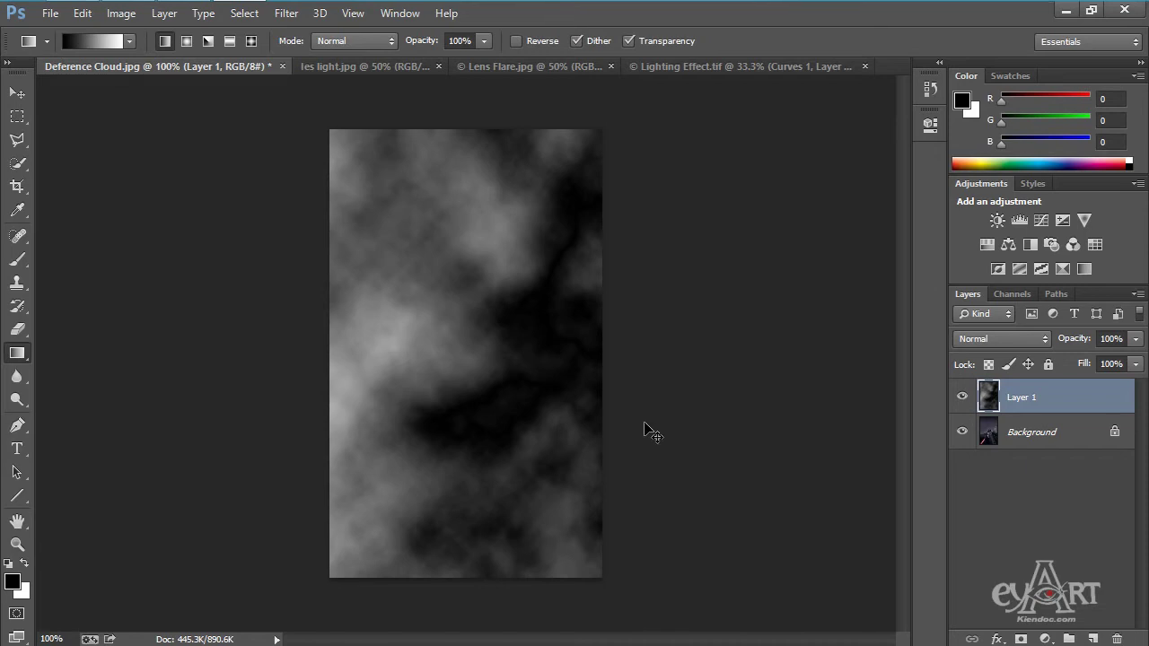
pyautogui.hotkey('ctrl', 'f')
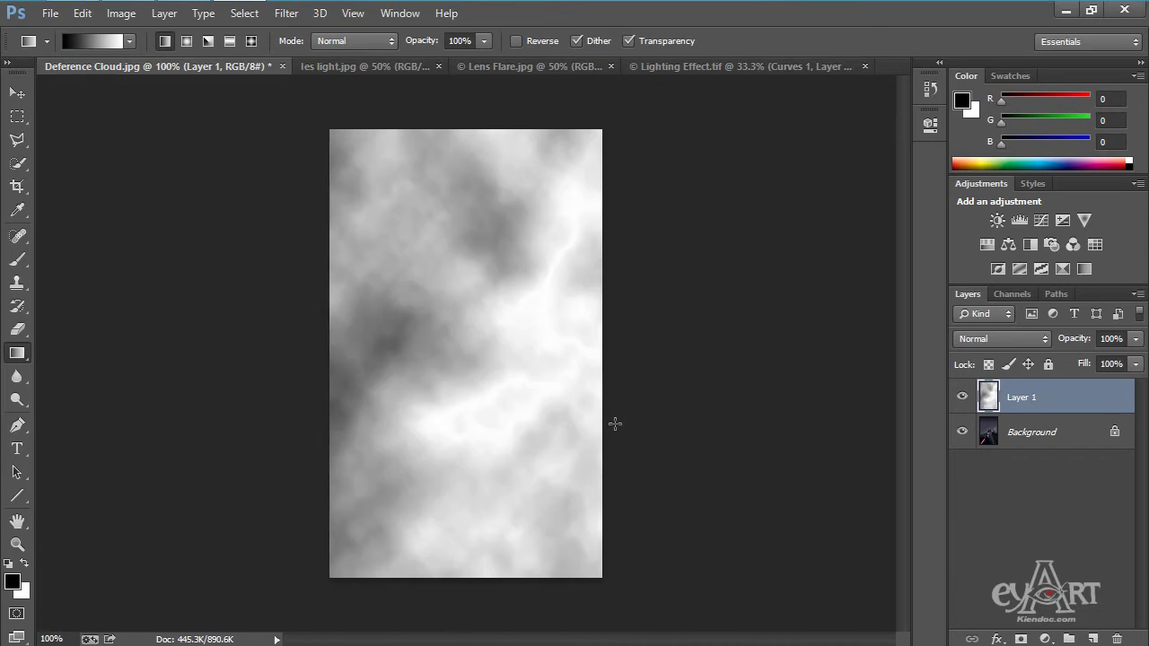
# Apply Brightness/Contrast to the cloud layer with brightness -138 and contrast 100 to bring out the lightning veins.
pyautogui.click(121, 12)
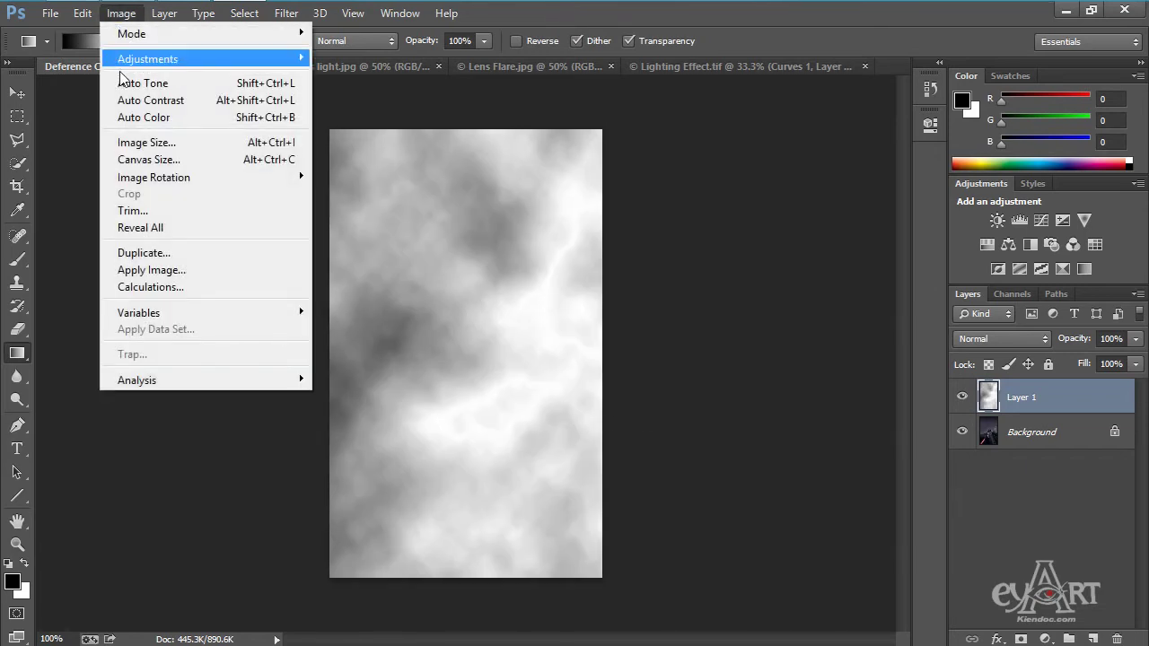
pyautogui.moveTo(134, 63)
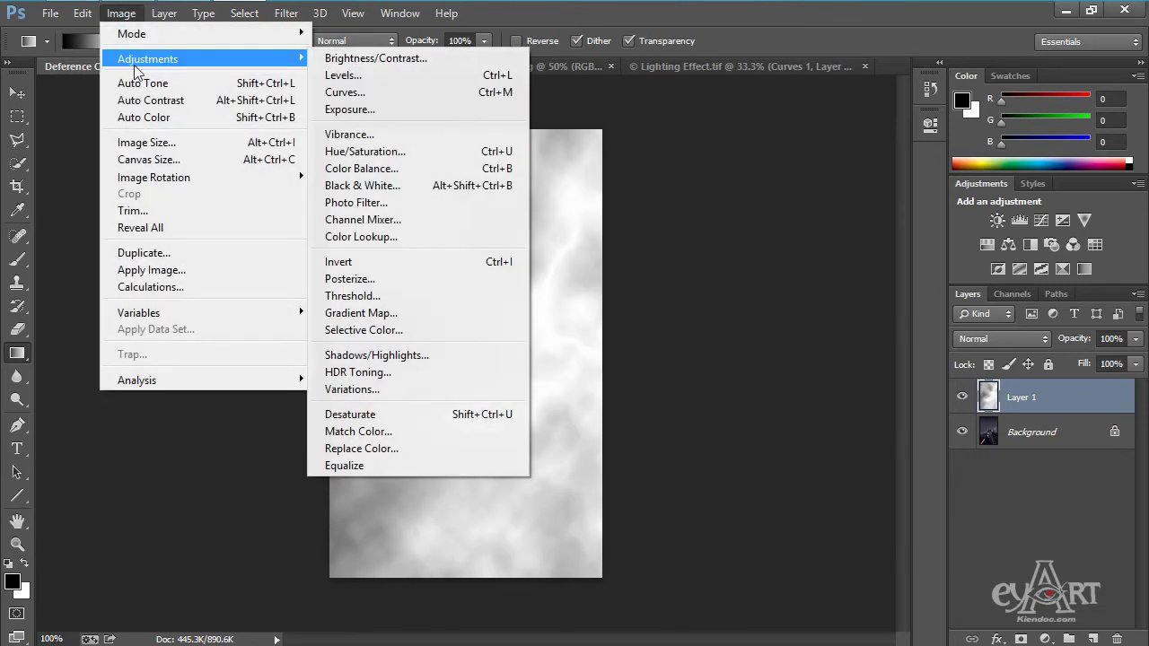
pyautogui.click(352, 59)
pyautogui.moveTo(532, 210); pyautogui.dragTo(504, 208)
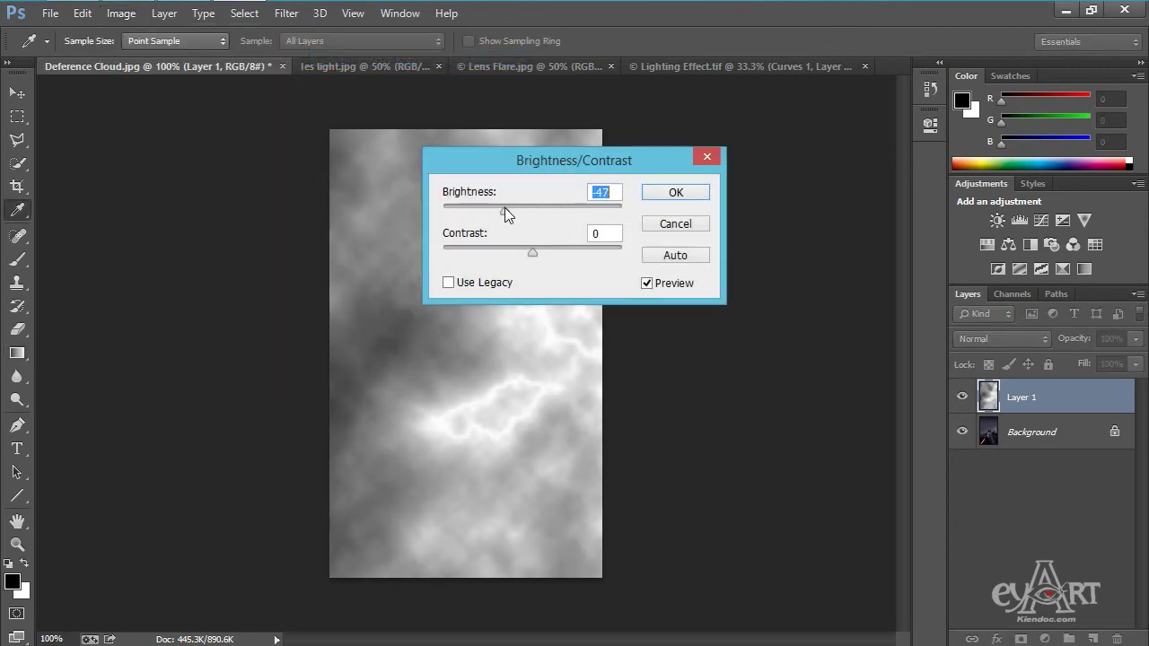
pyautogui.moveTo(534, 166); pyautogui.dragTo(794, 134)
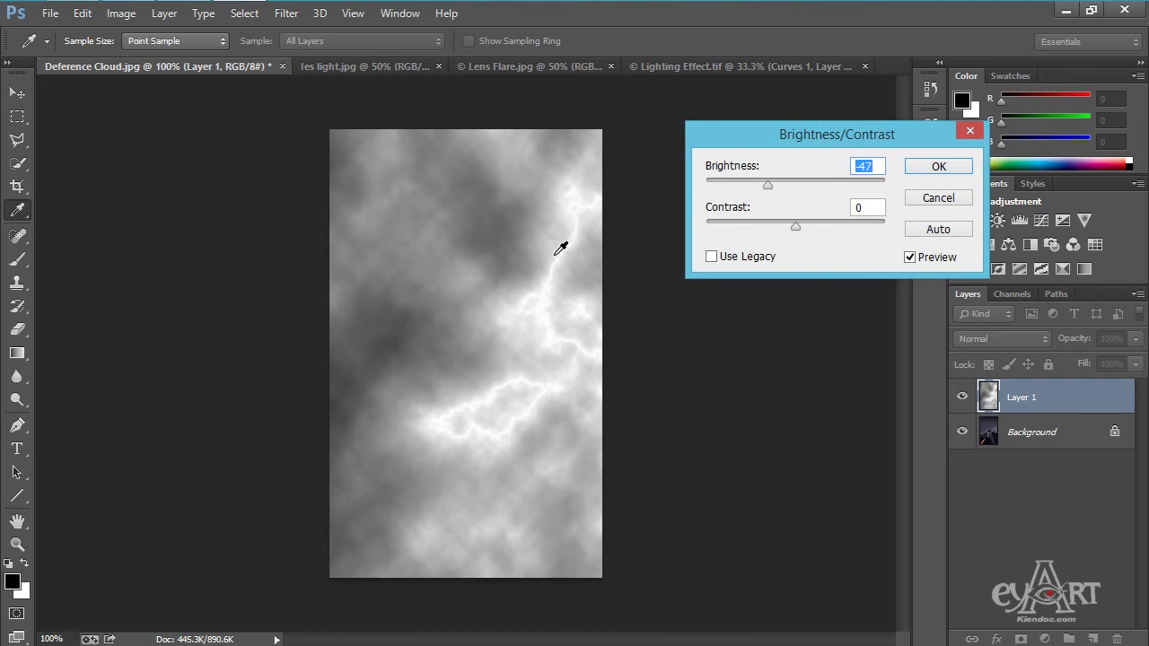
pyautogui.moveTo(769, 182); pyautogui.dragTo(739, 184)
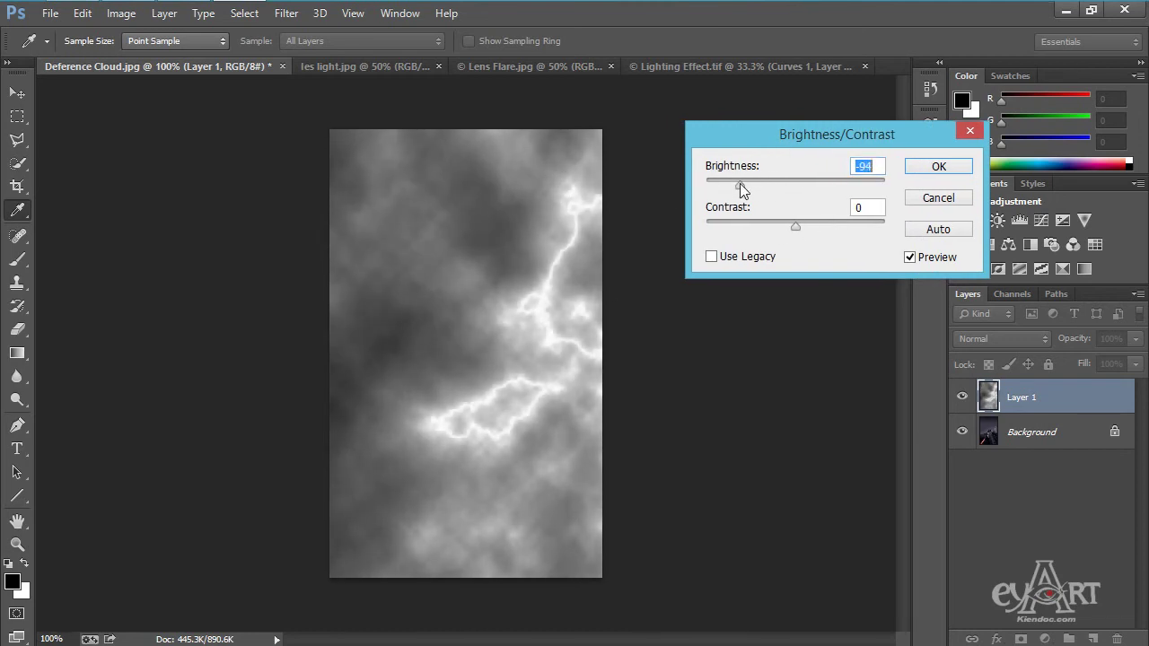
pyautogui.moveTo(795, 225); pyautogui.dragTo(887, 224)
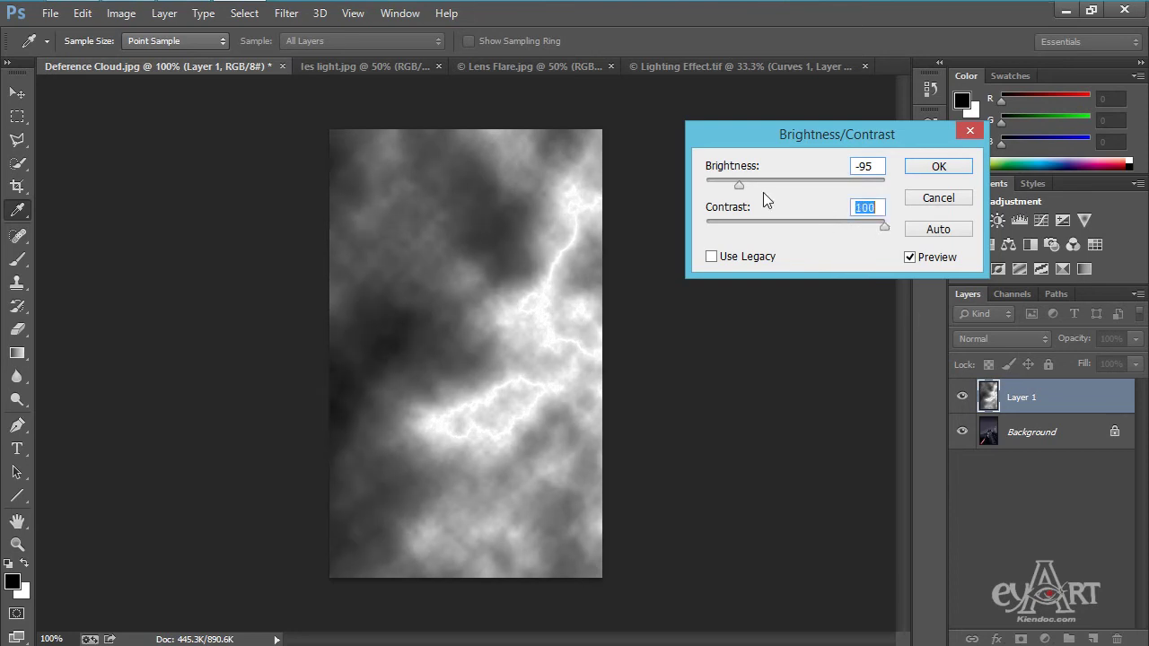
pyautogui.moveTo(740, 183); pyautogui.dragTo(716, 198)
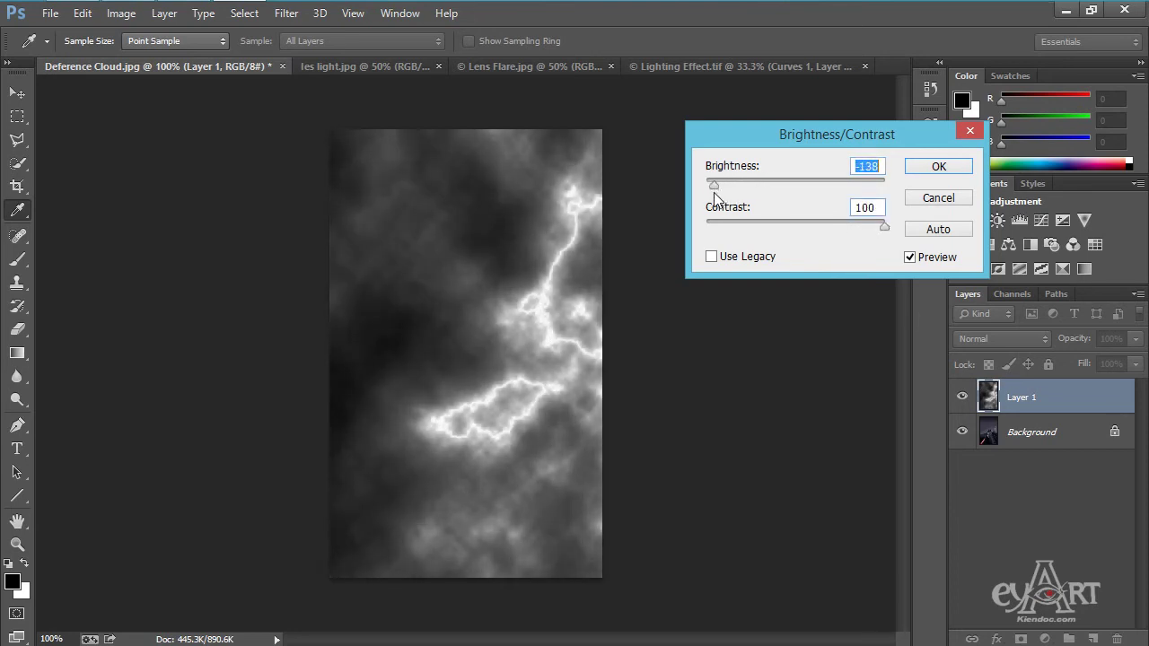
pyautogui.click(935, 167)
pyautogui.press('g')
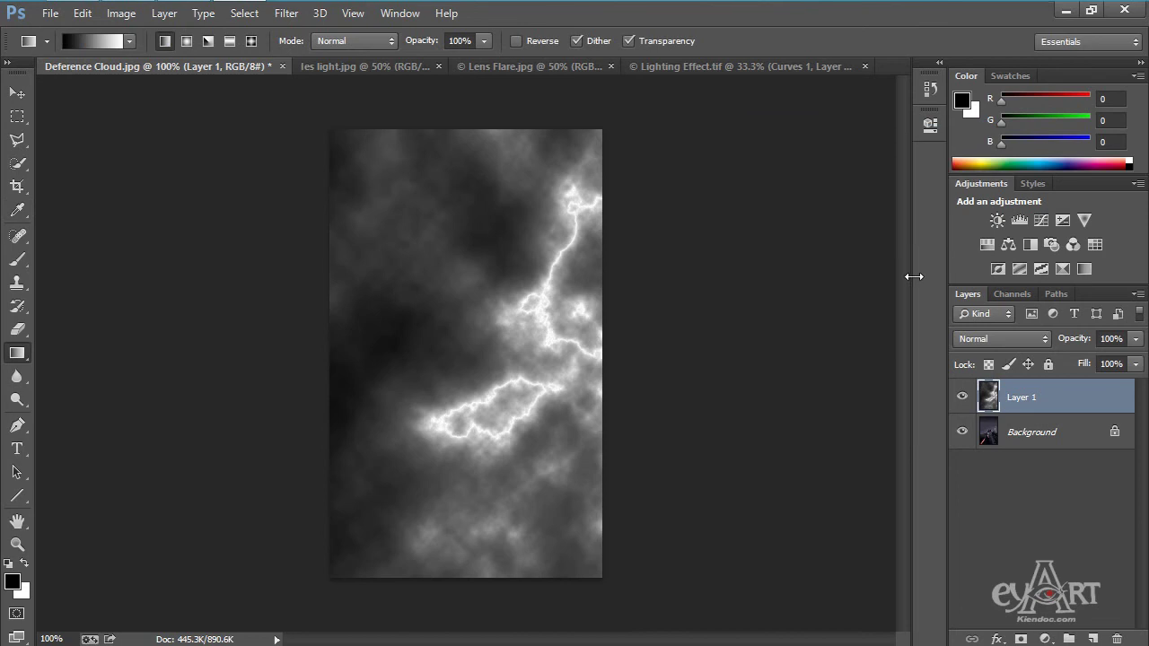
# Compare the Screen and Overlay blend modes on the cloud layer and settle on Screen.
pyautogui.click(1019, 341)
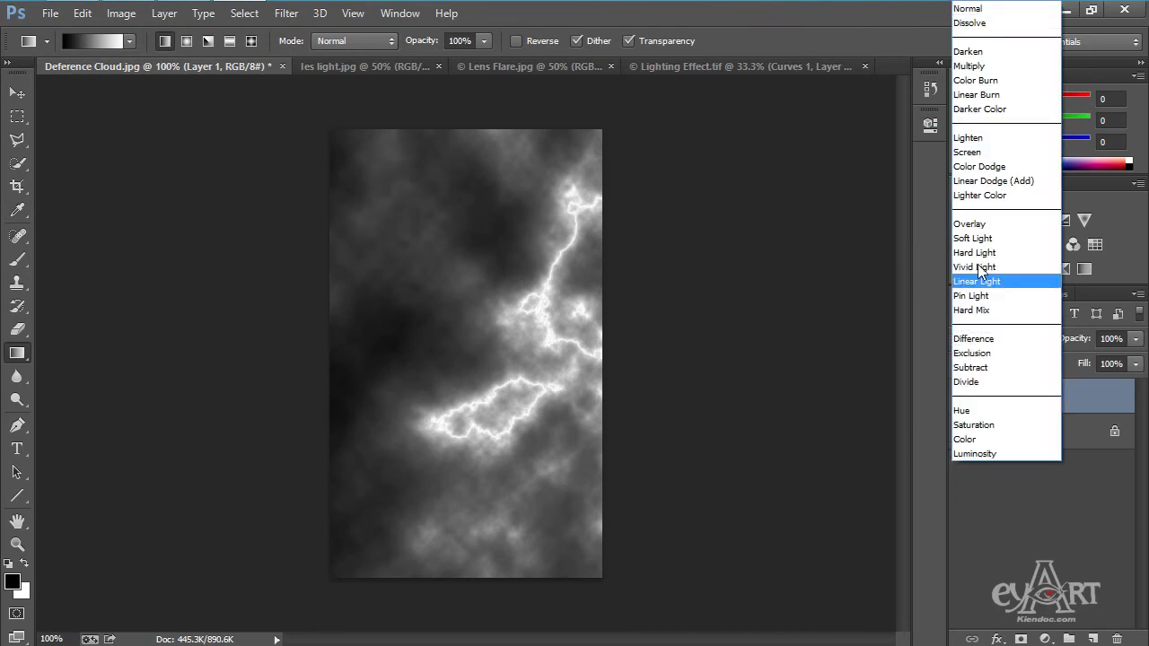
pyautogui.click(973, 154)
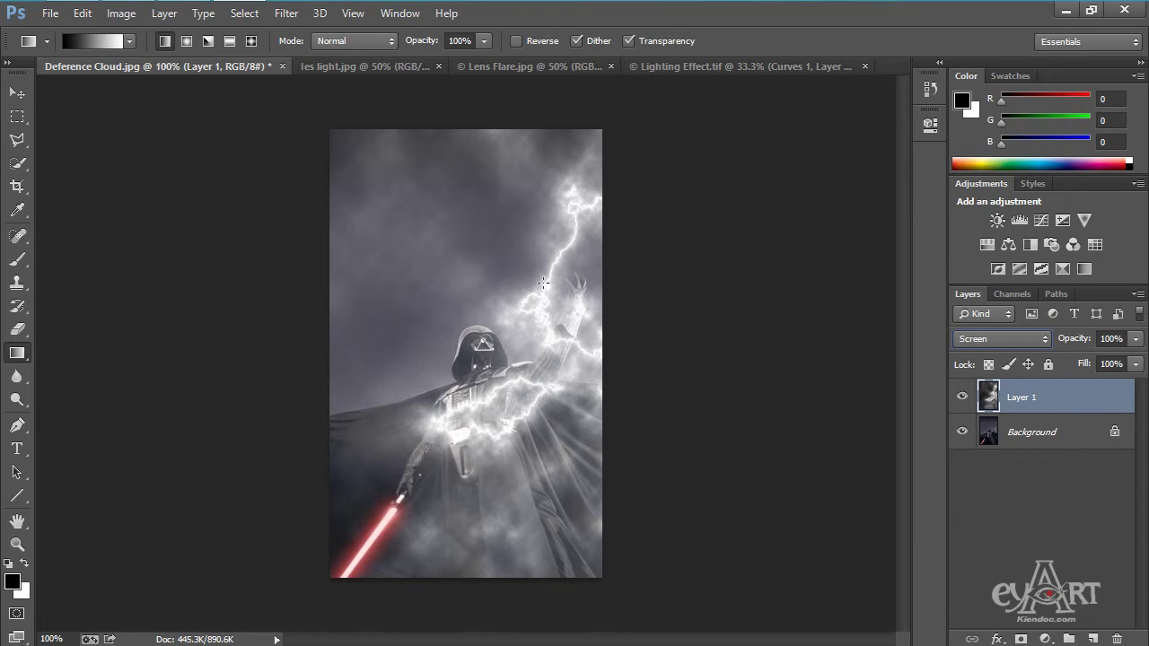
pyautogui.click(1005, 340)
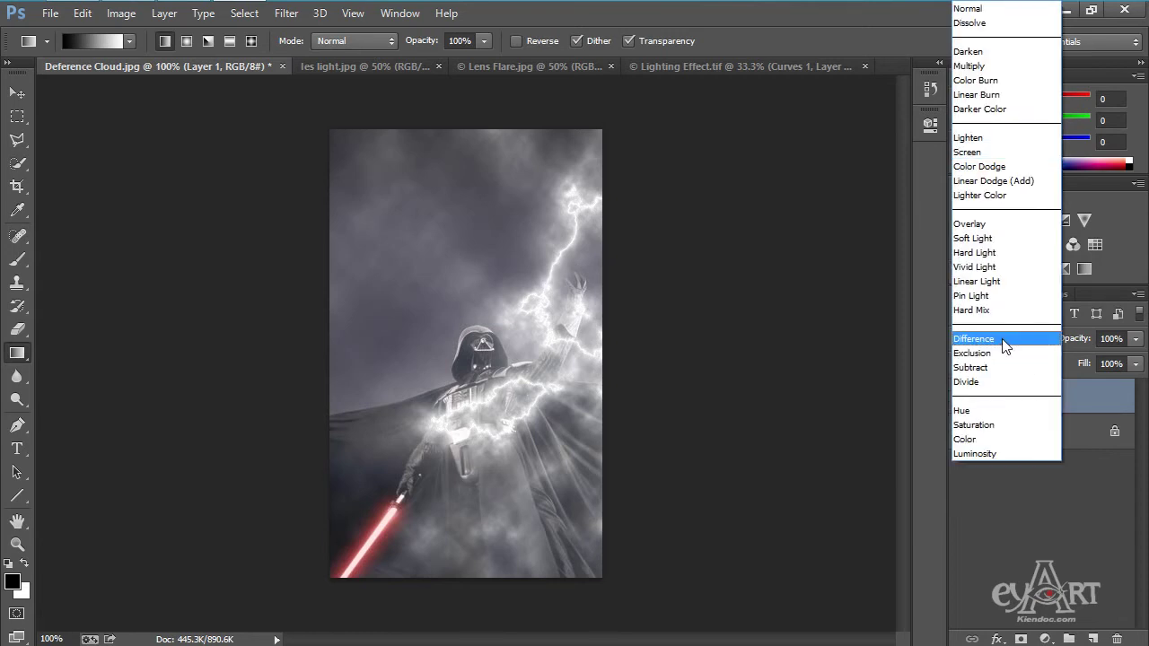
pyautogui.click(989, 226)
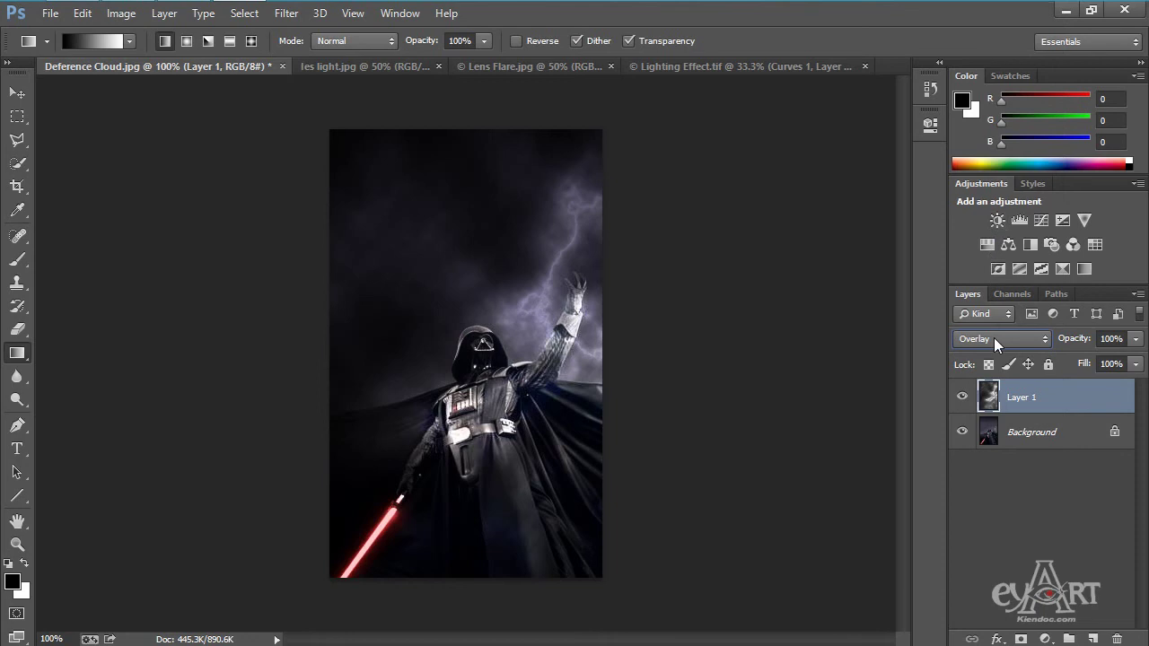
pyautogui.click(994, 337)
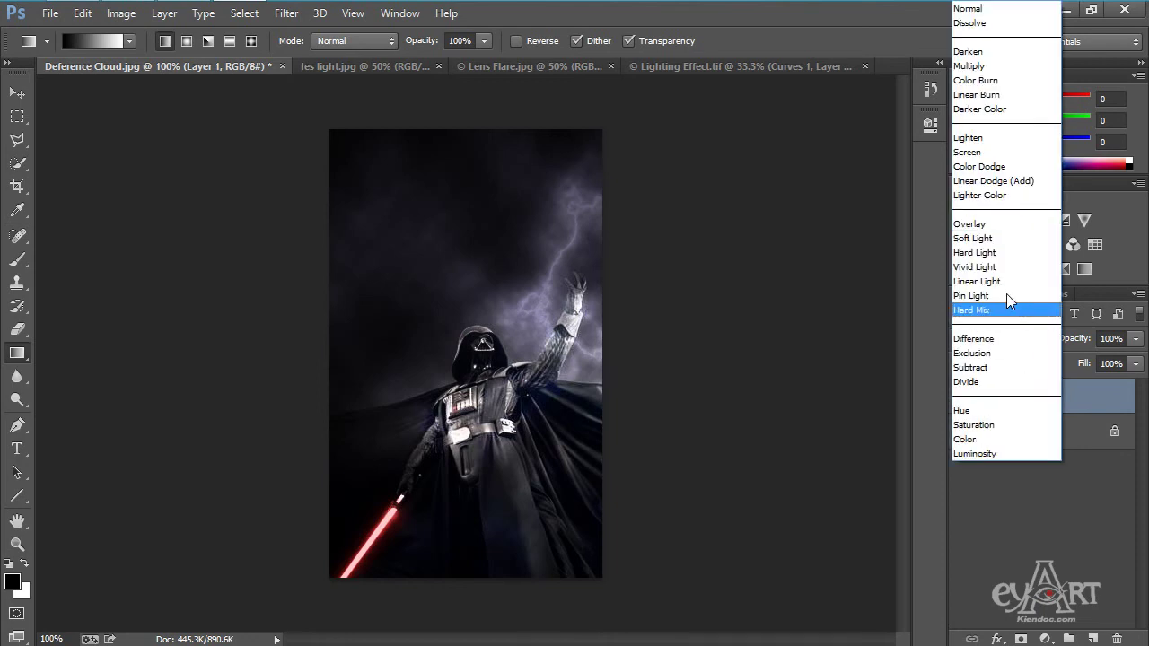
pyautogui.click(983, 153)
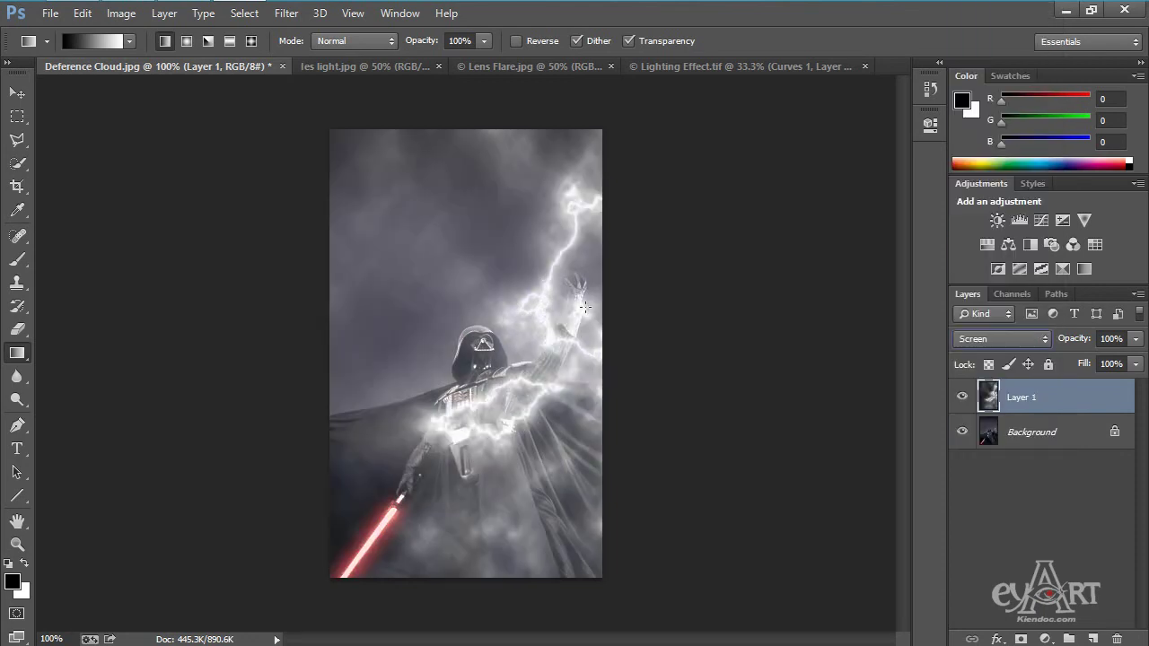
# Flip the cloud layer vertically and position it so the lightning bolt meets the figure's raised hand.
pyautogui.click(17, 93)
pyautogui.moveTo(547, 303); pyautogui.dragTo(519, 330)
pyautogui.hotkey('ctrl', 't')
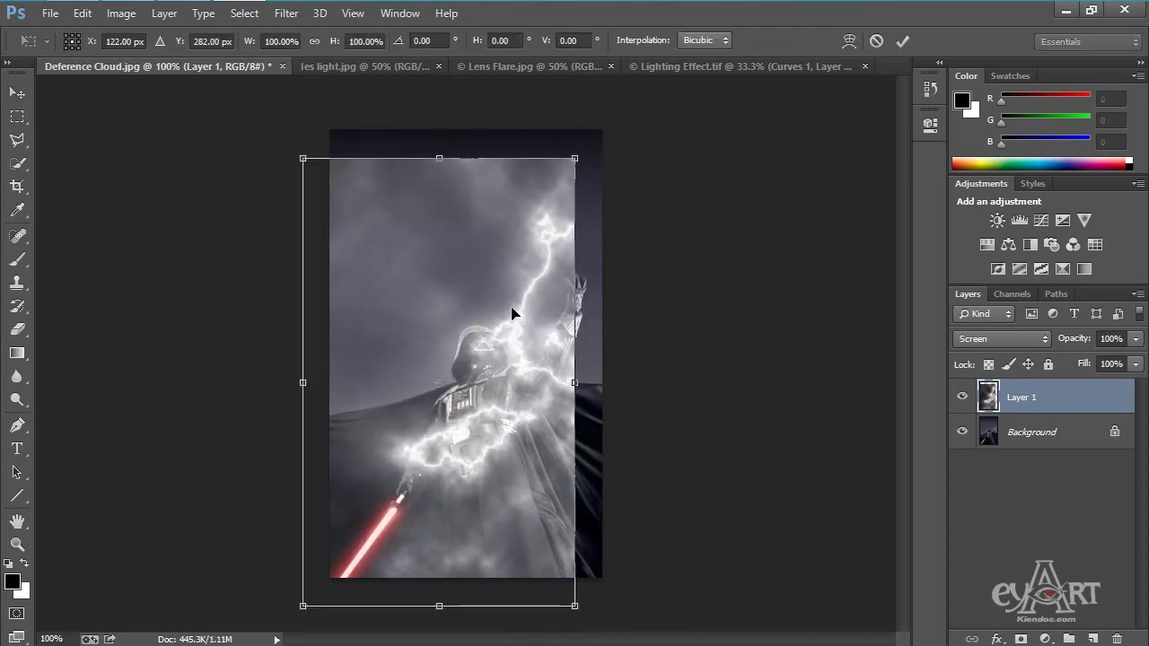
pyautogui.rightClick(513, 308)
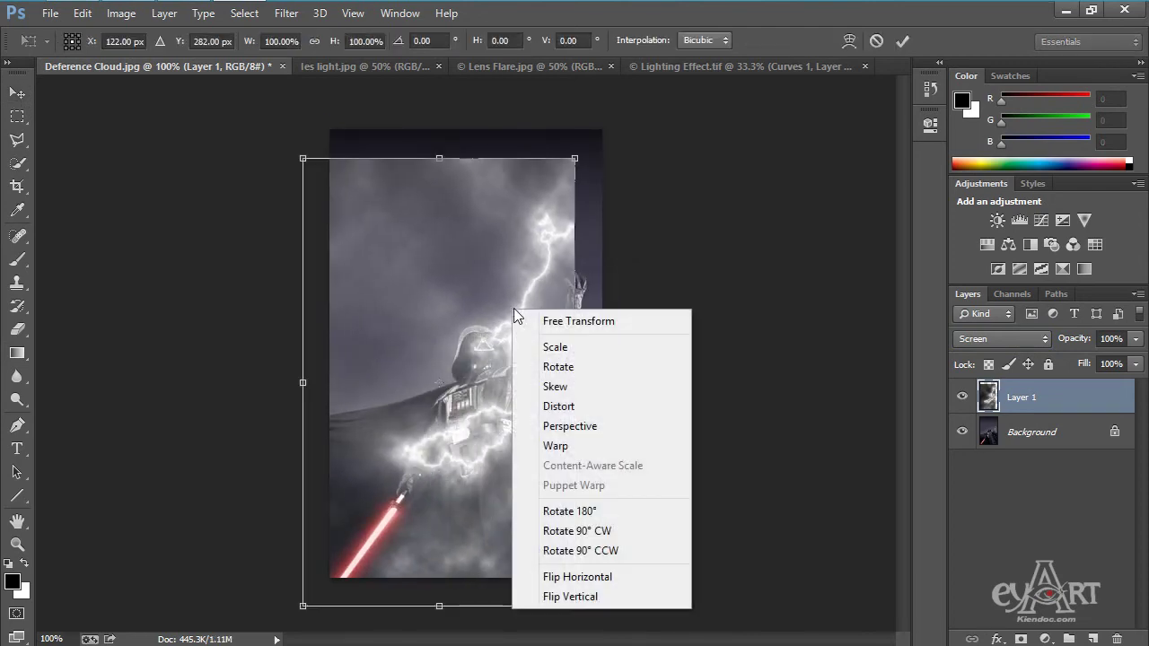
pyautogui.click(581, 598)
pyautogui.moveTo(516, 367); pyautogui.dragTo(551, 156)
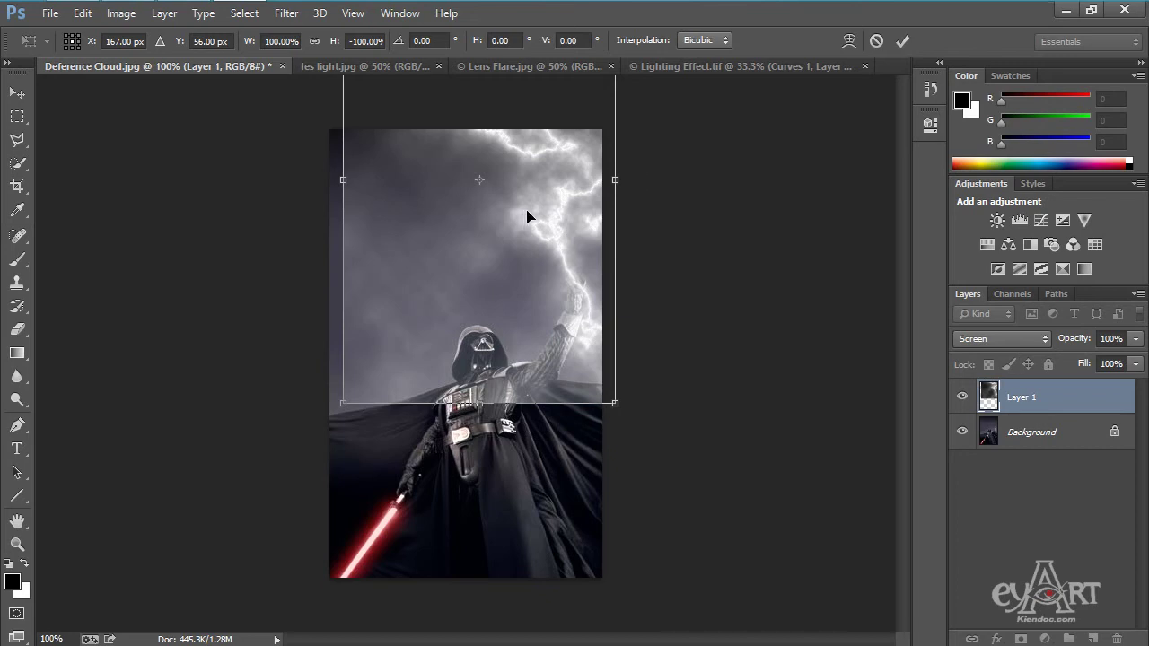
pyautogui.press('Return')
pyautogui.moveTo(538, 239)
pyautogui.mouseDown()
pyautogui.moveTo(542, 215)
pyautogui.moveTo(553, 245)
pyautogui.mouseUp()
# Add a layer mask to the lightning layer and set up a soft round 75 px brush at 29% opacity.
pyautogui.click(1020, 639)
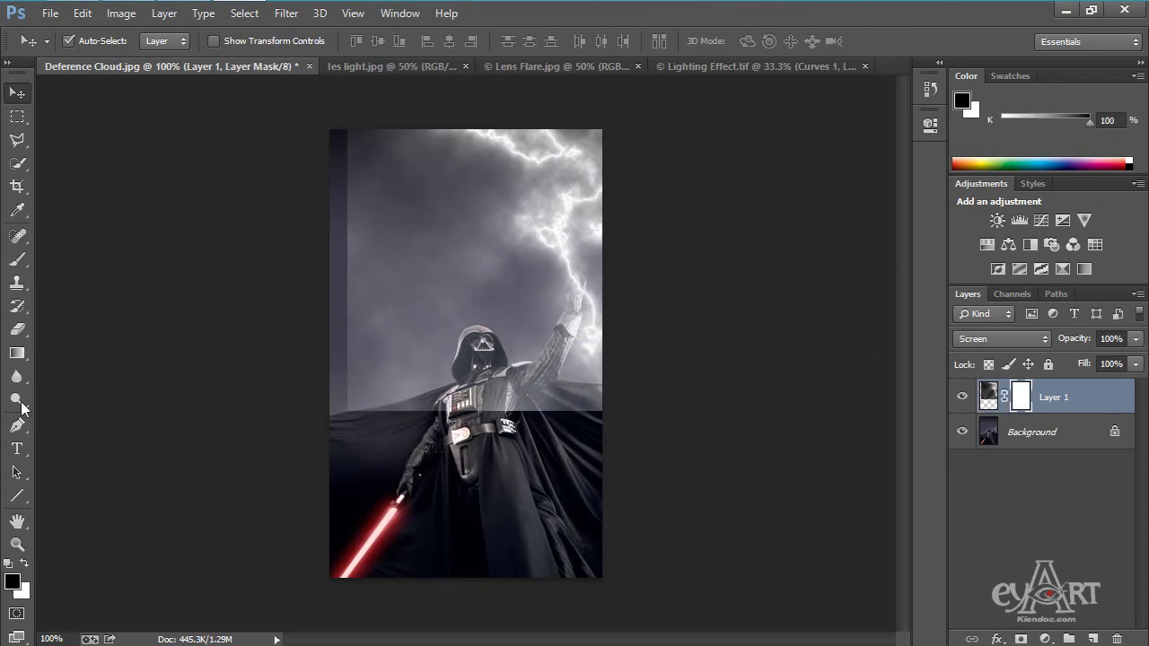
pyautogui.click(17, 260)
pyautogui.rightClick(493, 327)
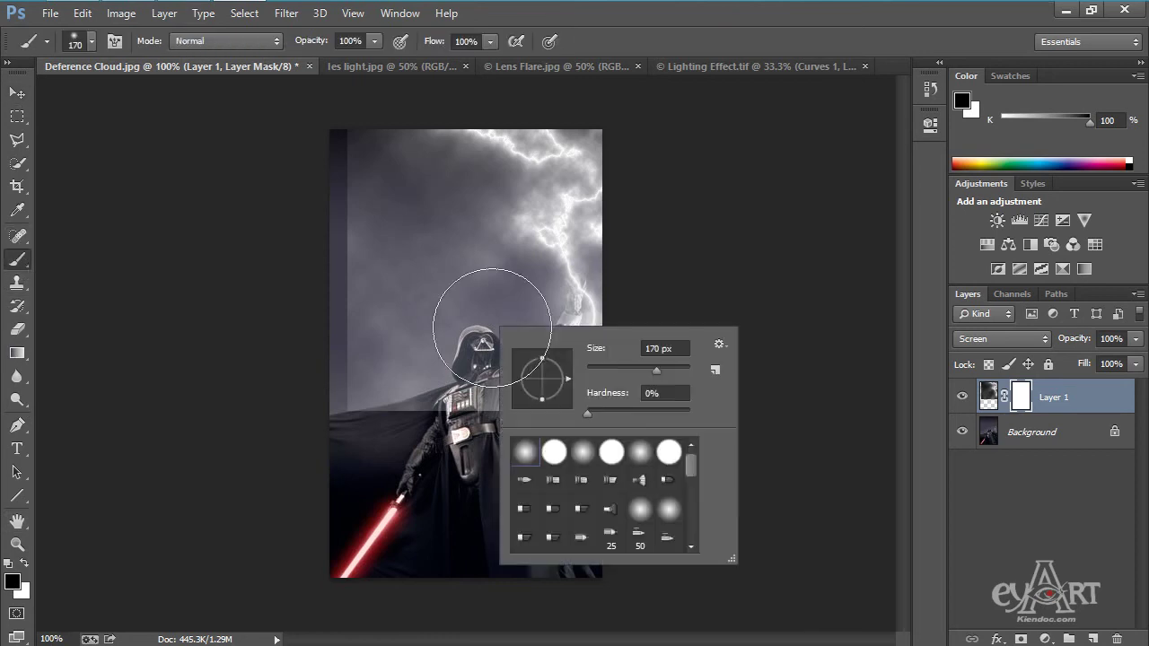
pyautogui.click(524, 459)
pyautogui.rightClick(496, 329)
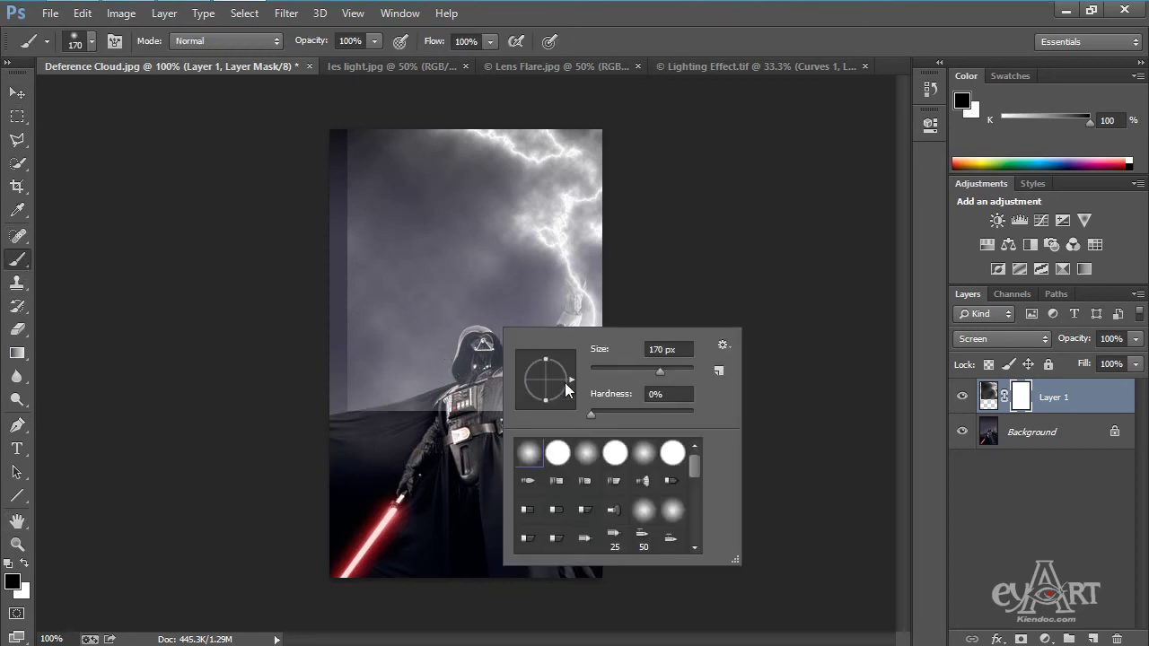
pyautogui.moveTo(601, 371); pyautogui.dragTo(628, 368)
pyautogui.press('Return')
pyautogui.click(373, 41)
pyautogui.moveTo(310, 60); pyautogui.dragTo(307, 60)
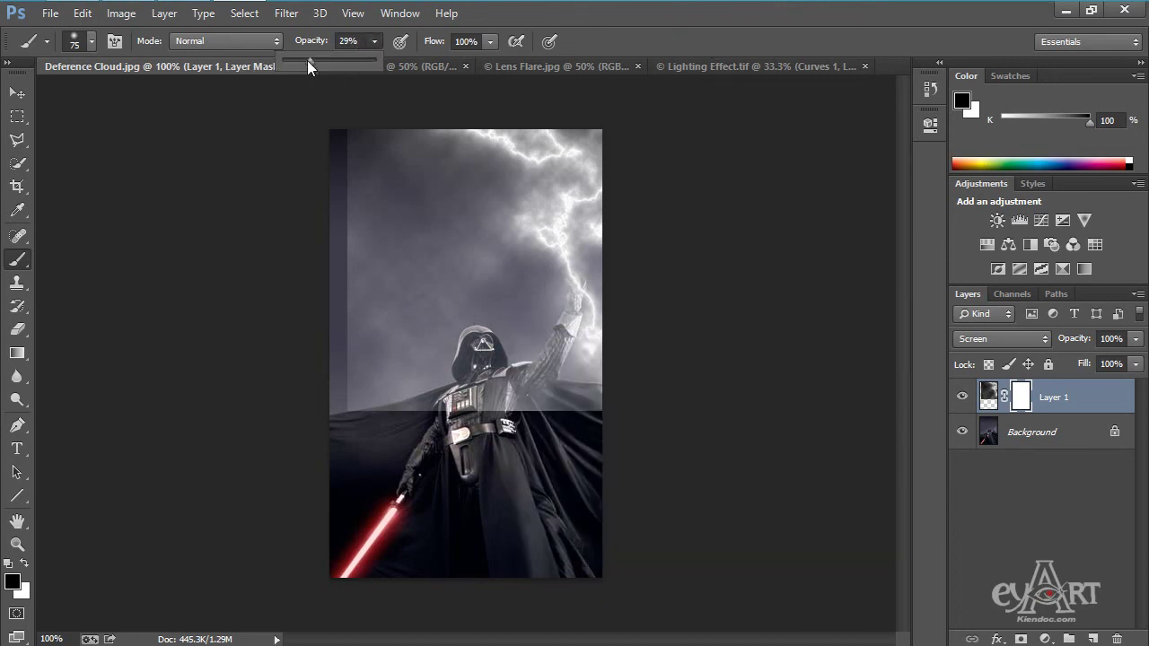
# Paint black on the mask to fade the clouds around the raised arm and across the sky, undoing unwanted strokes.
pyautogui.moveTo(487, 249)
pyautogui.mouseDown()
pyautogui.moveTo(491, 300)
pyautogui.moveTo(473, 323)
pyautogui.moveTo(495, 182)
pyautogui.moveTo(546, 175)
pyautogui.moveTo(491, 187)
pyautogui.moveTo(441, 136)
pyautogui.moveTo(404, 147)
pyautogui.moveTo(617, 147)
pyautogui.moveTo(577, 134)
pyautogui.moveTo(628, 142)
pyautogui.moveTo(625, 216)
pyautogui.moveTo(605, 243)
pyautogui.moveTo(617, 313)
pyautogui.moveTo(571, 378)
pyautogui.moveTo(600, 298)
pyautogui.moveTo(582, 275)
pyautogui.moveTo(588, 364)
pyautogui.moveTo(592, 303)
pyautogui.moveTo(554, 415)
pyautogui.moveTo(467, 435)
pyautogui.moveTo(481, 395)
pyautogui.moveTo(565, 372)
pyautogui.moveTo(502, 289)
pyautogui.moveTo(490, 199)
pyautogui.moveTo(516, 264)
pyautogui.moveTo(579, 166)
pyautogui.moveTo(545, 203)
pyautogui.moveTo(563, 244)
pyautogui.mouseUp()
pyautogui.hotkey('ctrl', 'alt', 'z')
pyautogui.hotkey('ctrl', 'alt', 'z')
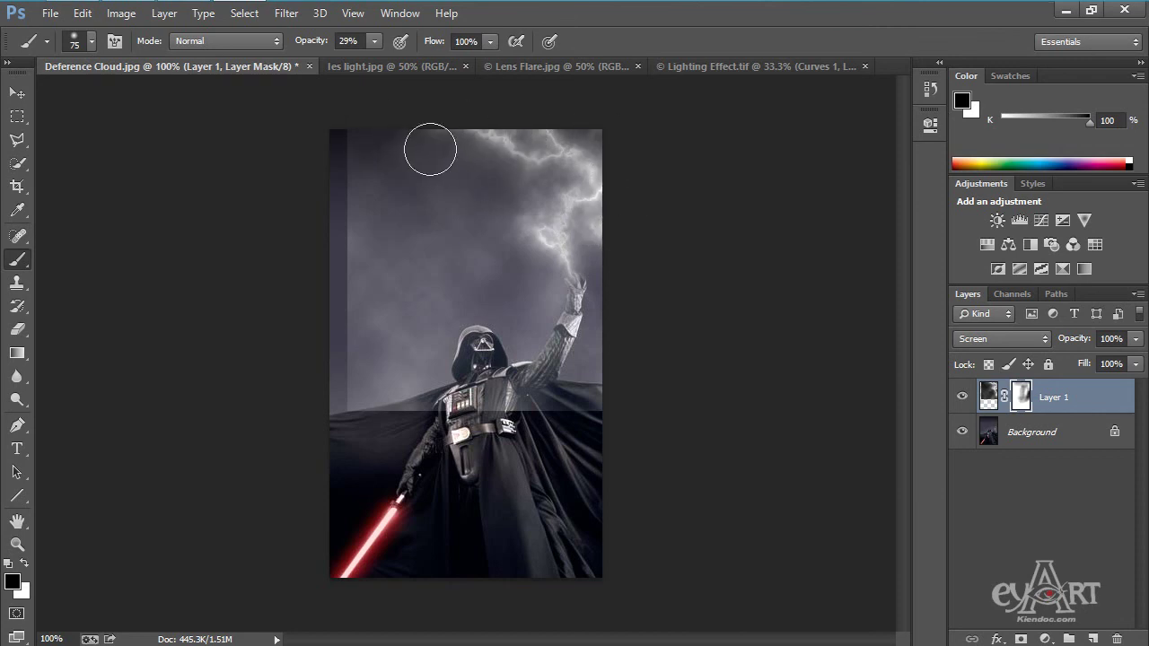
pyautogui.moveTo(367, 179); pyautogui.dragTo(391, 380)
# Mask out the clouds' hard edges over the sky and cape at 100% brush opacity, then blend around the helmet and shoulder at 50%.
pyautogui.press('0')
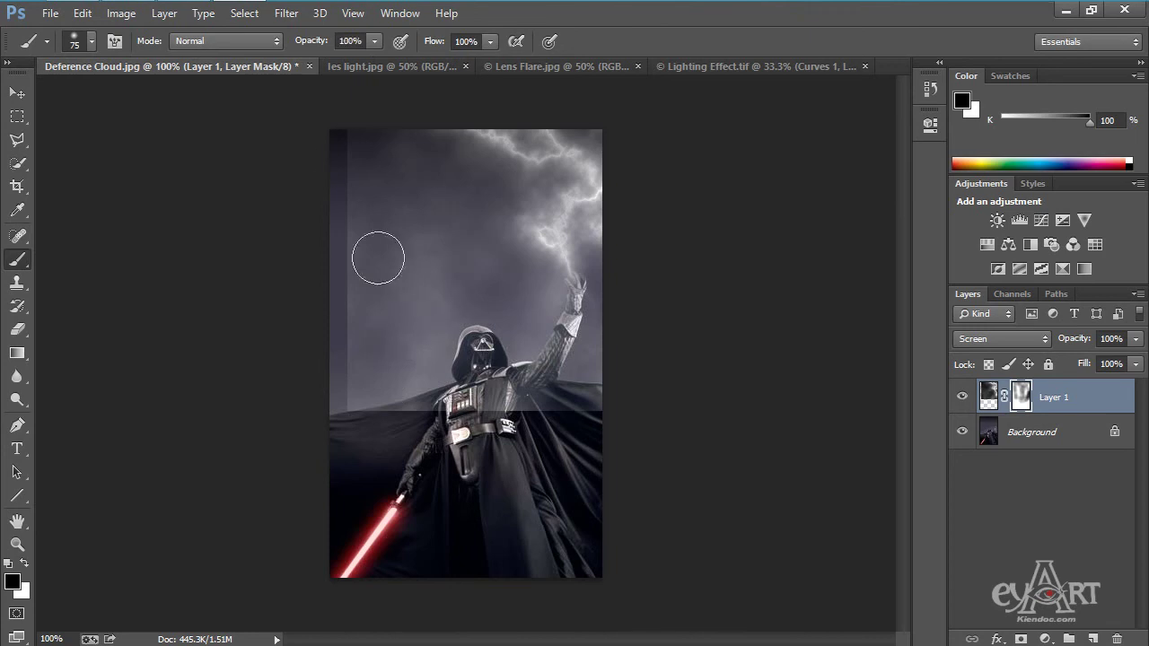
pyautogui.moveTo(359, 134)
pyautogui.mouseDown()
pyautogui.moveTo(356, 272)
pyautogui.moveTo(358, 156)
pyautogui.mouseUp()
pyautogui.moveTo(377, 432)
pyautogui.mouseDown()
pyautogui.moveTo(441, 397)
pyautogui.moveTo(597, 385)
pyautogui.moveTo(428, 192)
pyautogui.mouseUp()
pyautogui.moveTo(395, 440); pyautogui.dragTo(434, 427)
pyautogui.press('5')
pyautogui.moveTo(525, 346); pyautogui.dragTo(498, 394)
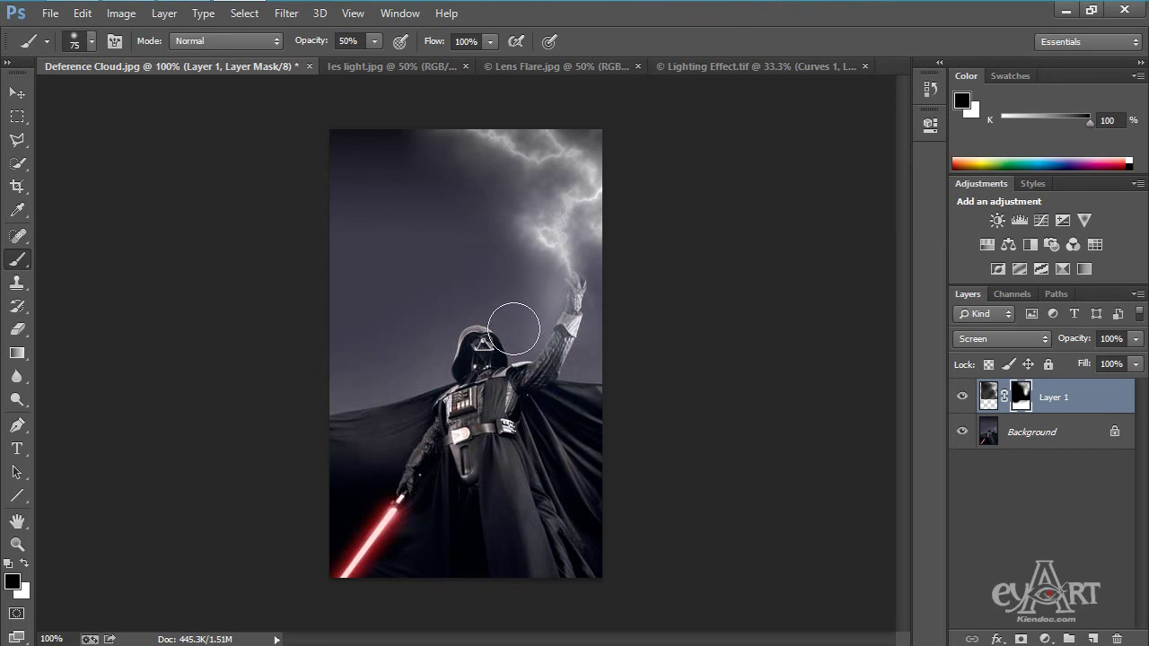
# Lower the masked lightning layer's opacity to 79%.
pyautogui.click(1136, 340)
pyautogui.moveTo(1128, 370); pyautogui.dragTo(1120, 366)
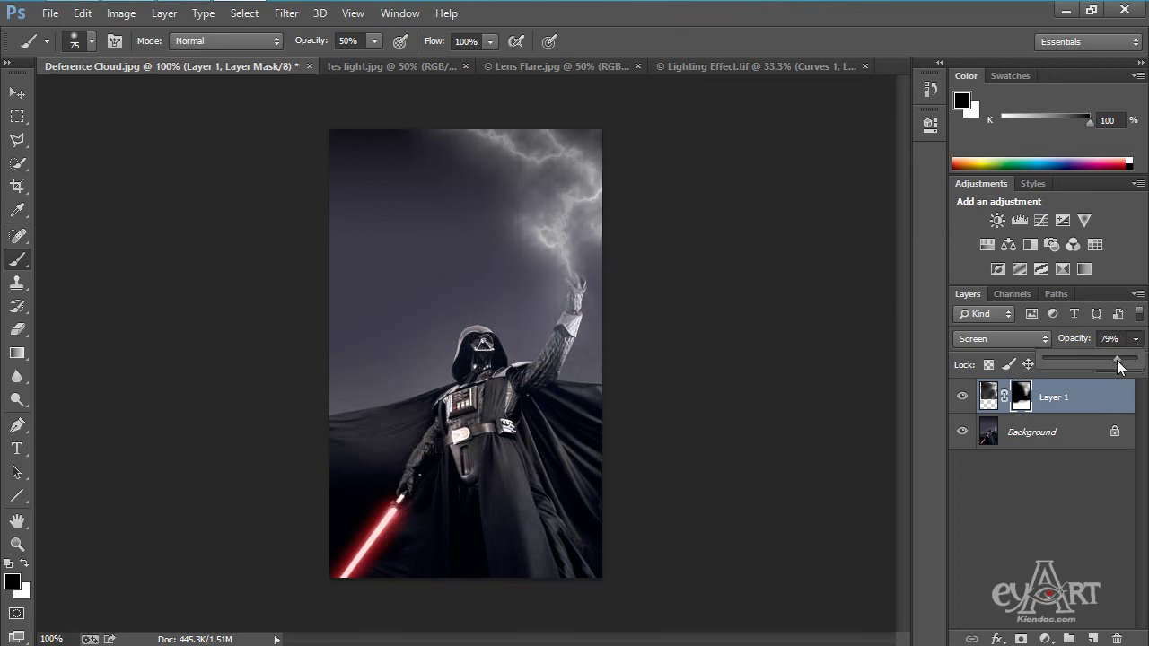
pyautogui.click(1082, 388)
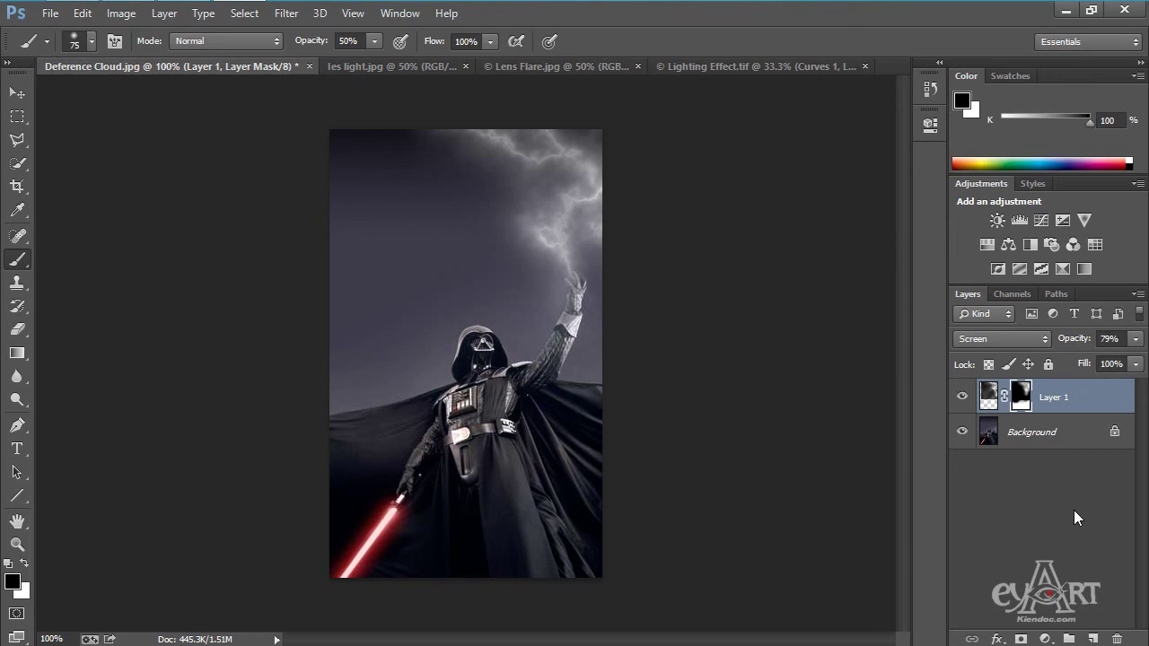
# Duplicate the lightning layer and make the copy's mask active for painting.
pyautogui.hotkey('ctrl', 'j')
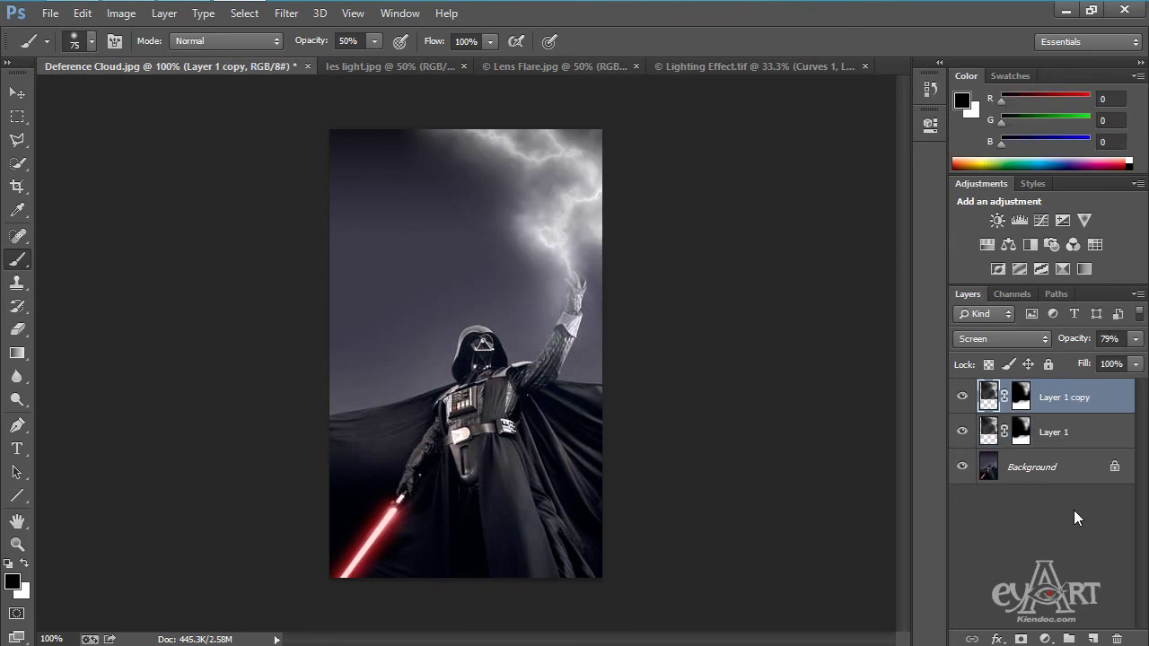
pyautogui.click(1021, 397)
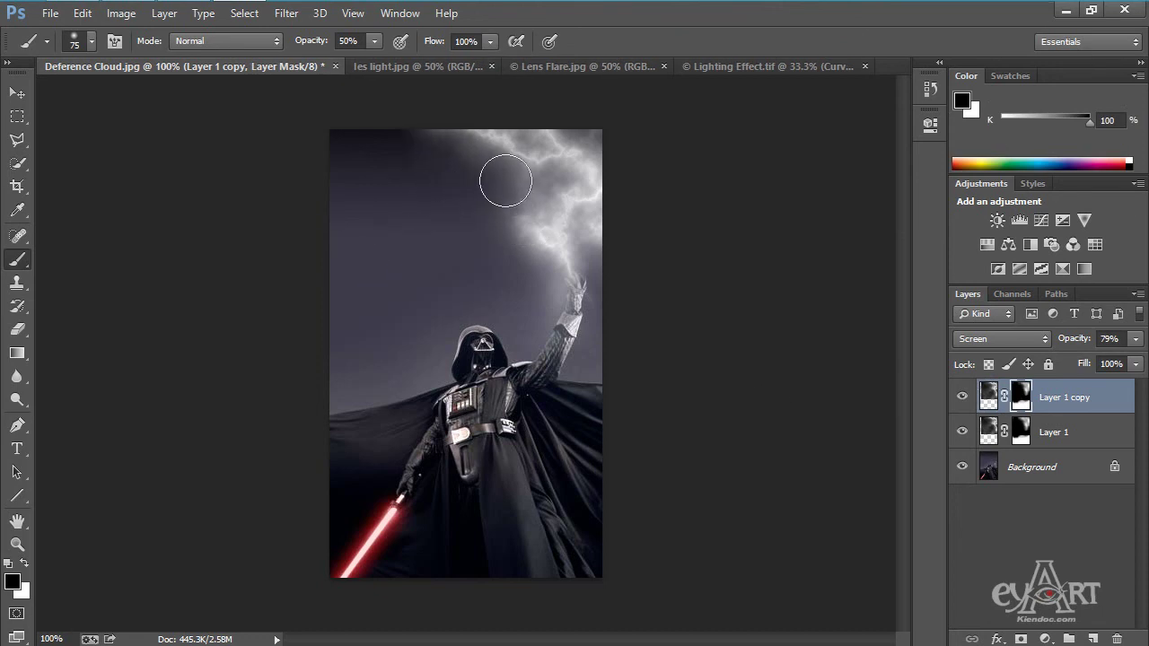
# Merge the two lightning layers into one and add a new layer mask to the merged layer.
pyautogui.keyDown('shift'); pyautogui.click(1064, 433); pyautogui.keyUp('shift')
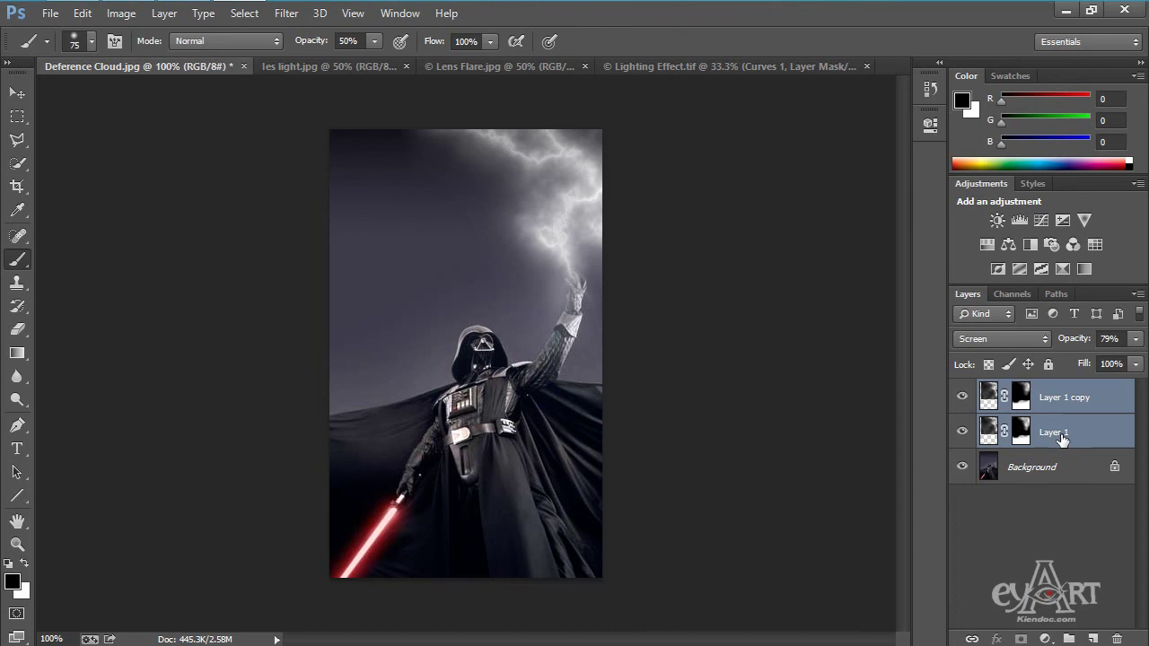
pyautogui.hotkey('ctrl', 'e')
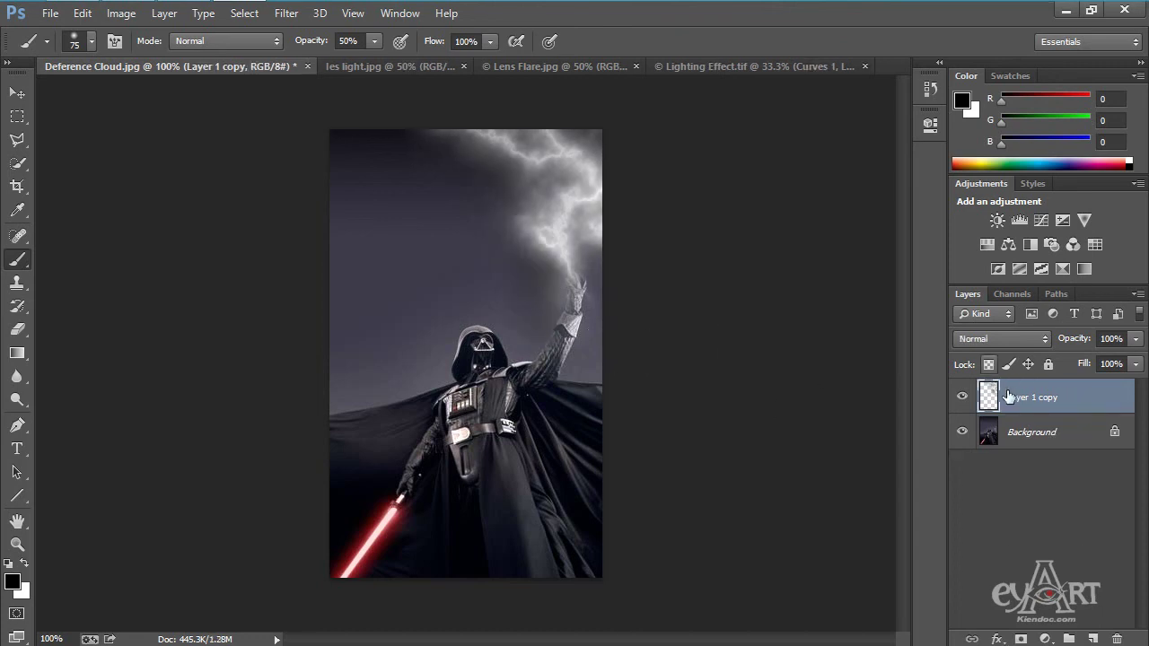
pyautogui.click(1021, 638)
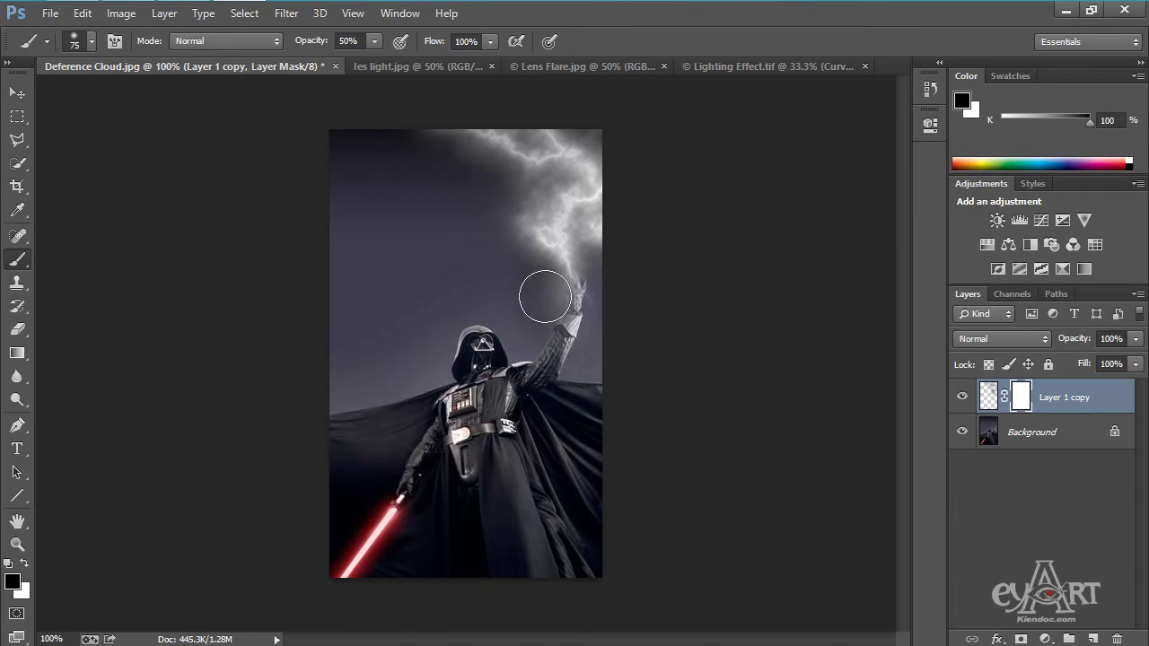
# Fade the dark cloud edges beside the lightning by painting black at 50% on the mask, and set the layer's blend mode to Screen.
pyautogui.moveTo(520, 251)
pyautogui.mouseDown()
pyautogui.moveTo(526, 193)
pyautogui.moveTo(503, 184)
pyautogui.mouseUp()
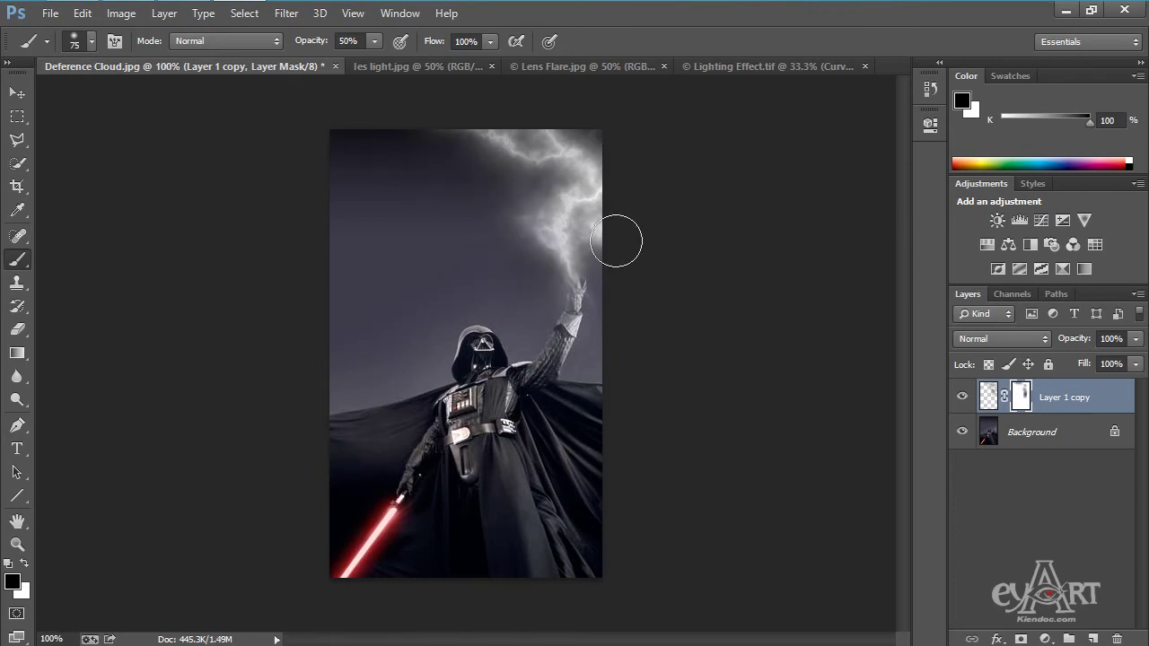
pyautogui.click(1002, 339)
pyautogui.click(1001, 153)
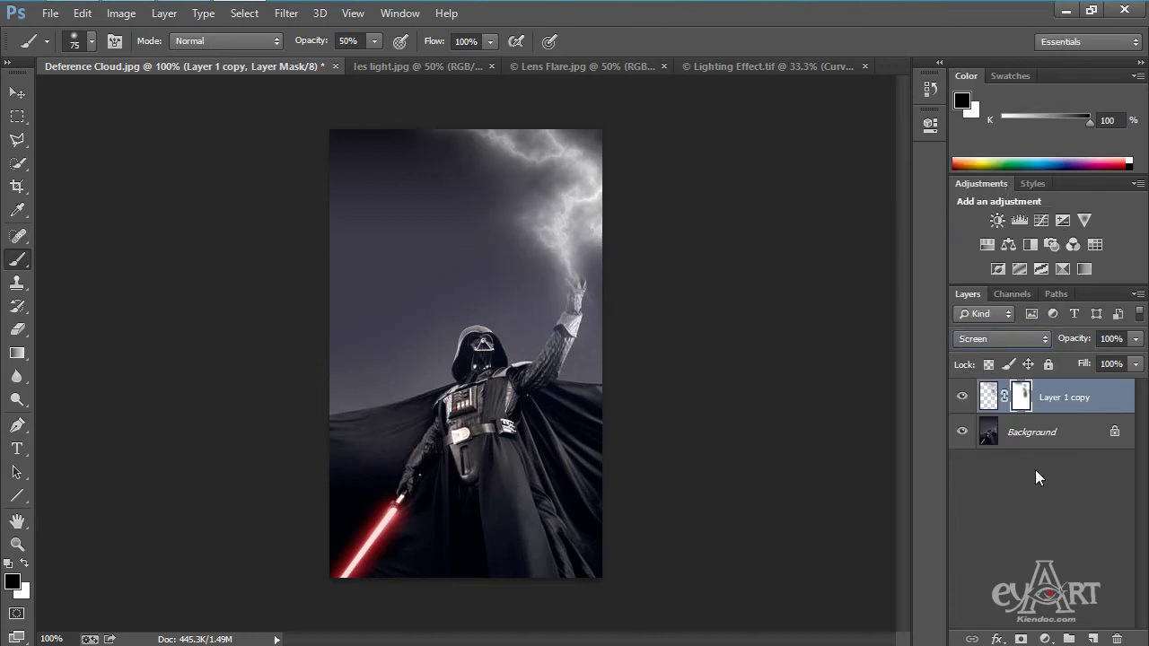
# Add a Hue/Saturation adjustment clipped to the lightning layer and colorize the lightning pale blue.
pyautogui.click(986, 244)
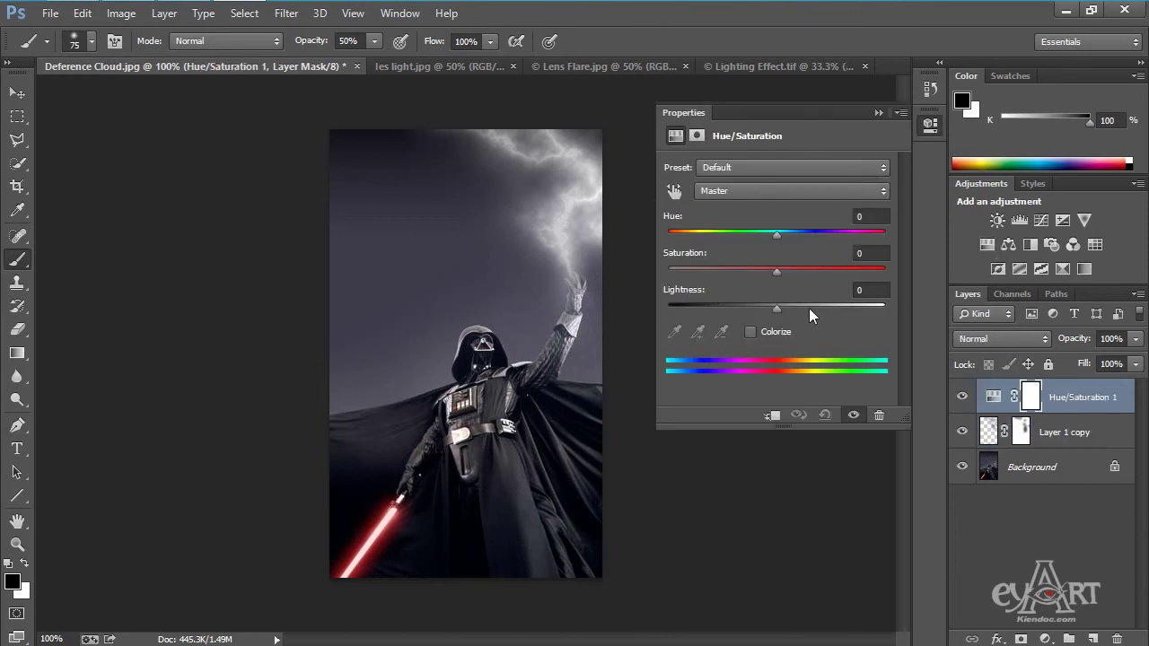
pyautogui.click(772, 417)
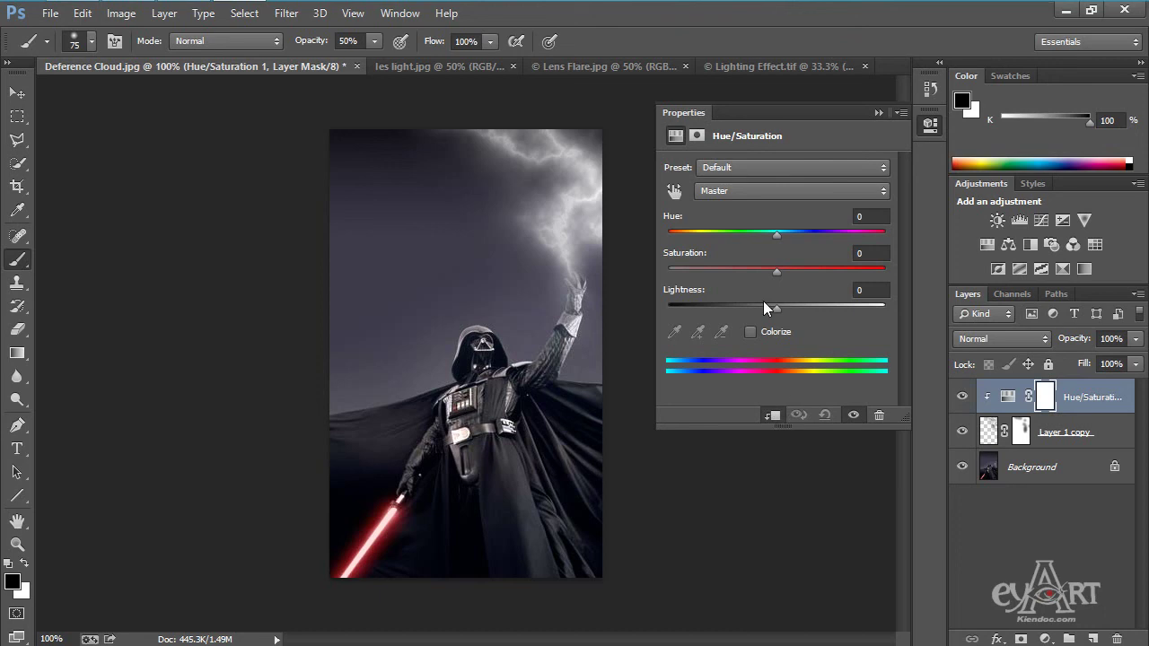
pyautogui.moveTo(776, 235)
pyautogui.mouseDown()
pyautogui.moveTo(697, 239)
pyautogui.moveTo(856, 232)
pyautogui.moveTo(765, 238)
pyautogui.mouseUp()
pyautogui.click(749, 334)
pyautogui.moveTo(670, 240); pyautogui.dragTo(794, 239)
pyautogui.click(879, 113)
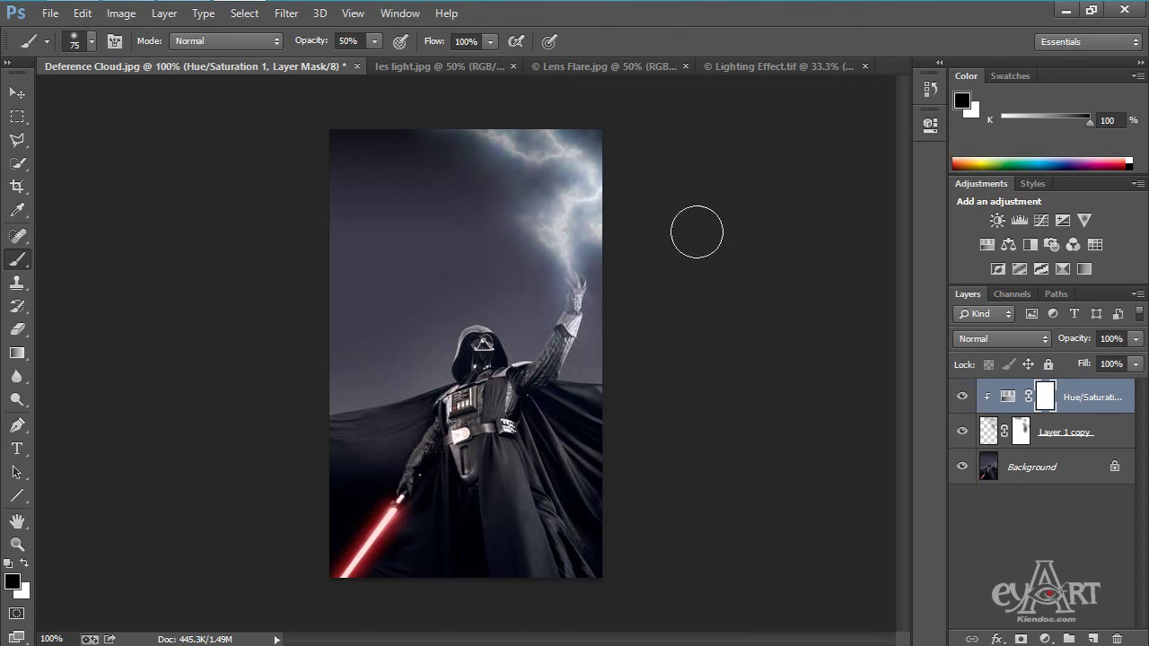